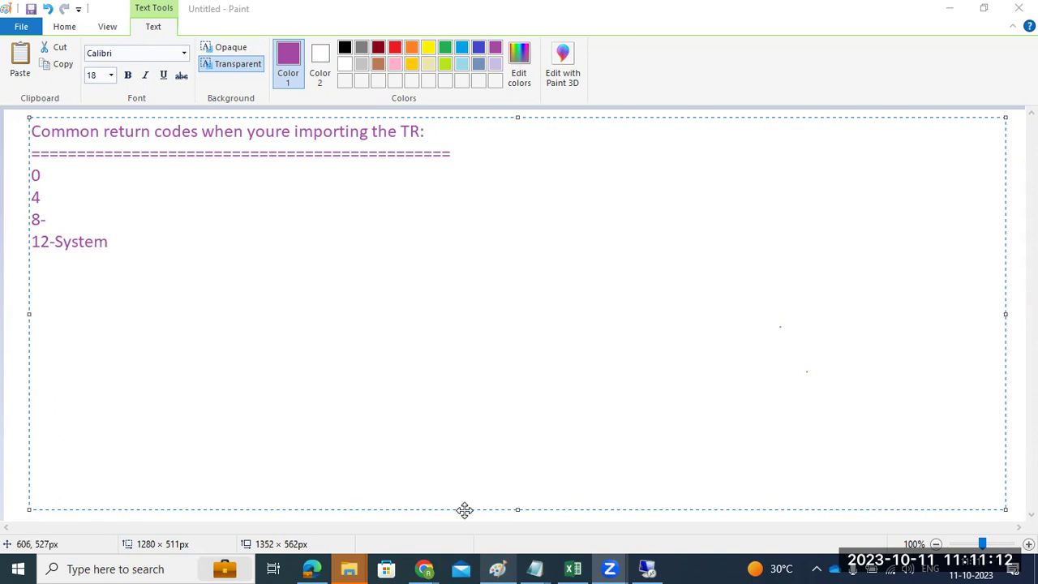
Bring the remote SAP Import Queue forward and select request ECDK900074
{"action": "left_click", "coordinate": [647, 568]}
{"action": "left_click", "coordinate": [122, 407]}
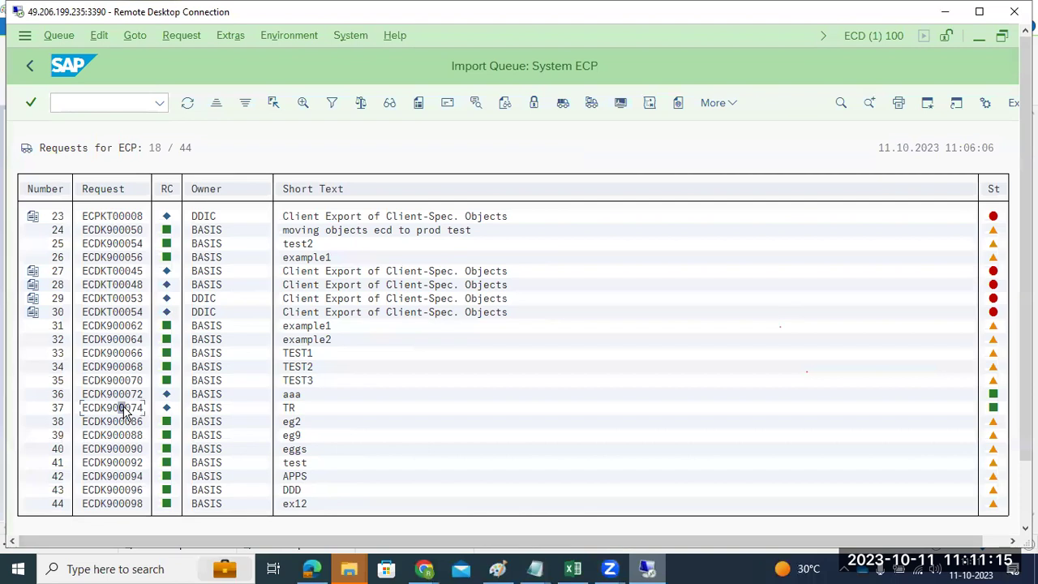
Start an import of ECDK900074 and choose target client 120
{"action": "left_click", "coordinate": [591, 104]}
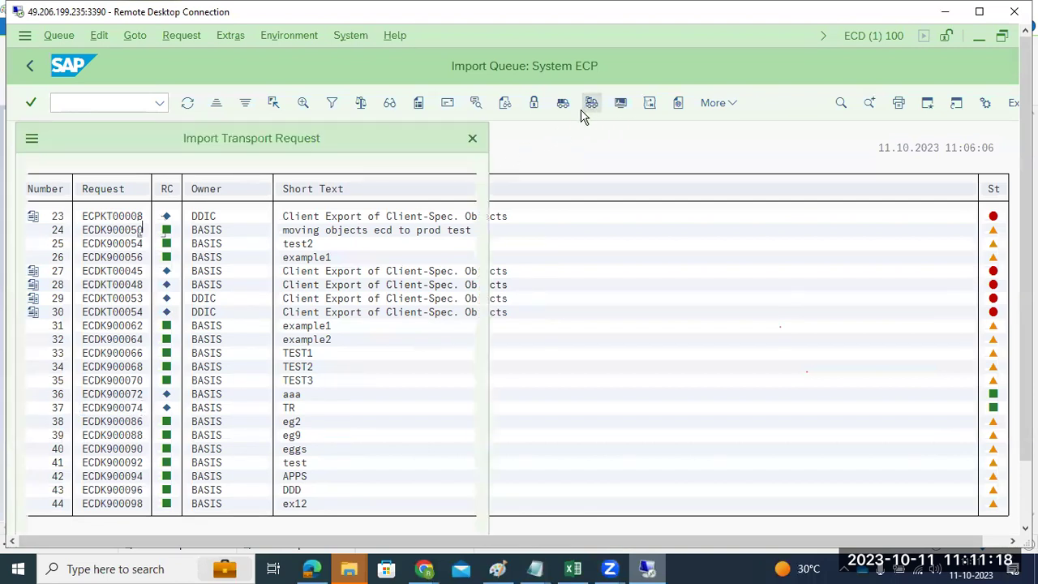
{"action": "left_click", "coordinate": [172, 227]}
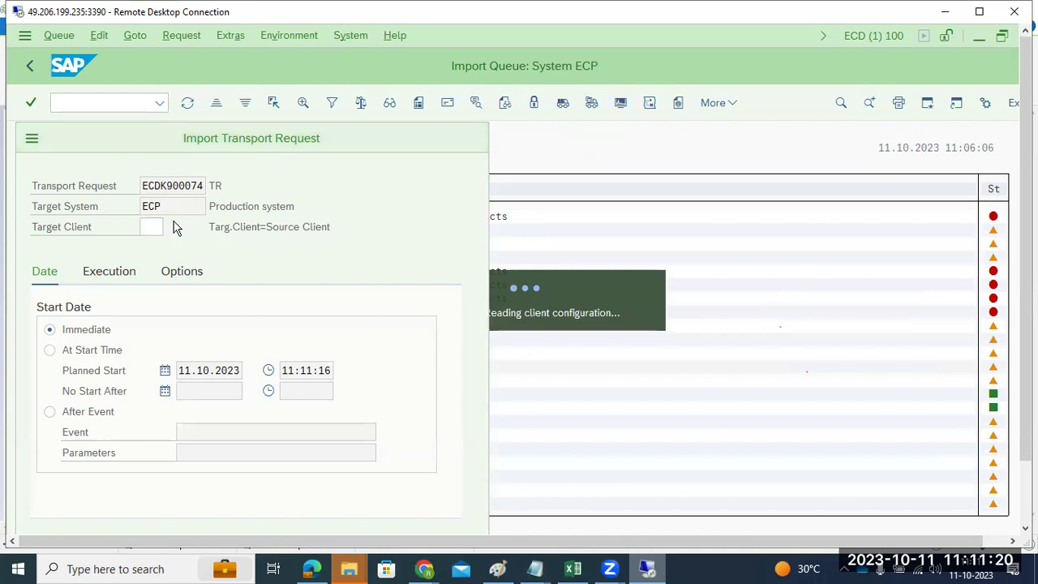
{"action": "double_click", "coordinate": [24, 319]}
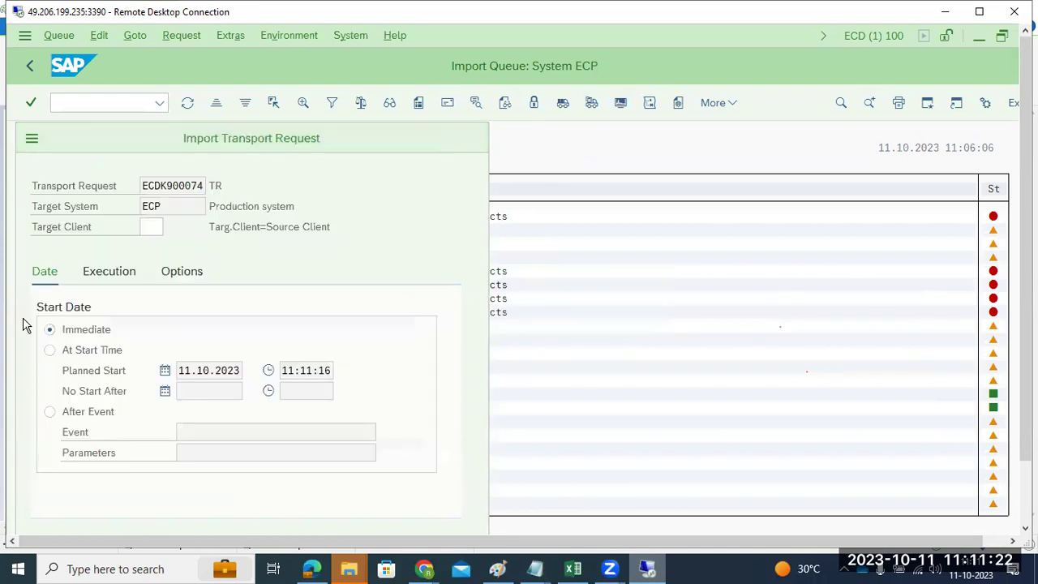
Tick the Import Again, Overwrite Originals and Ignore Invalid Component Version options
{"action": "left_click", "coordinate": [199, 275]}
{"action": "left_click", "coordinate": [145, 351]}
{"action": "left_click", "coordinate": [138, 371]}
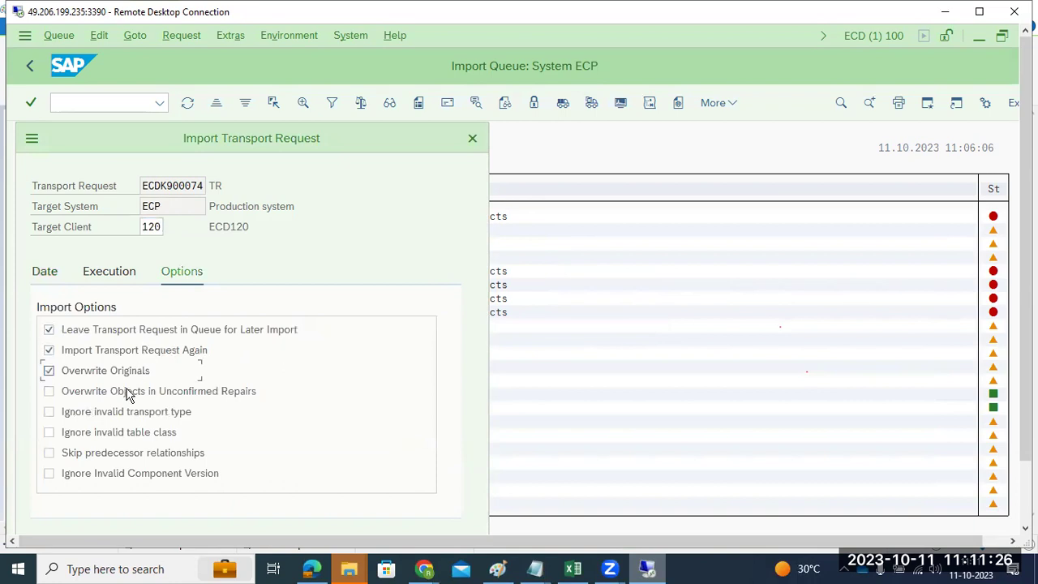
{"action": "left_click", "coordinate": [104, 472]}
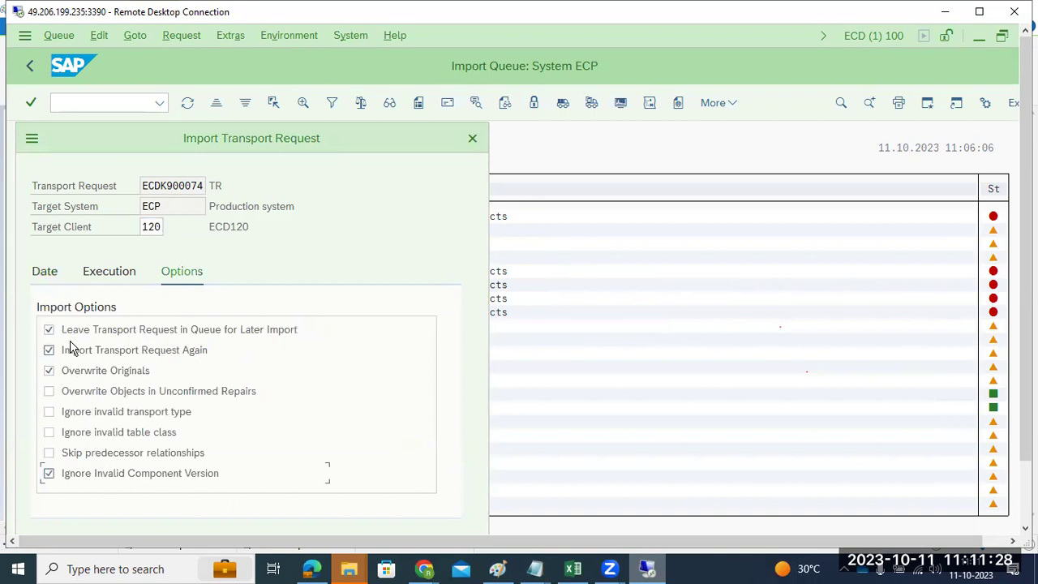
{"action": "left_click_drag", "start_coordinate": [188, 138], "coordinate": [199, 90]}
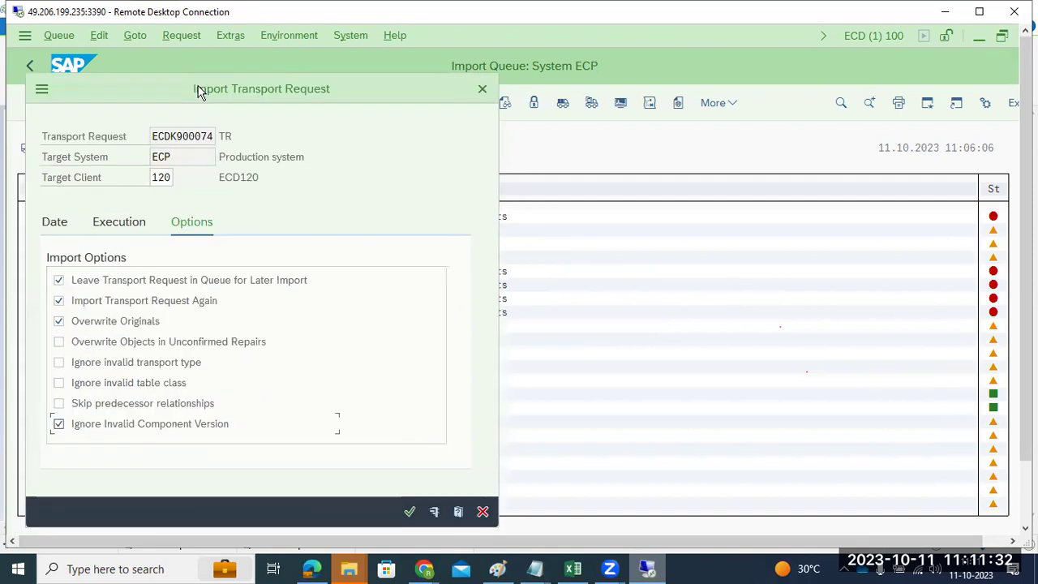
{"action": "left_click", "coordinate": [103, 306]}
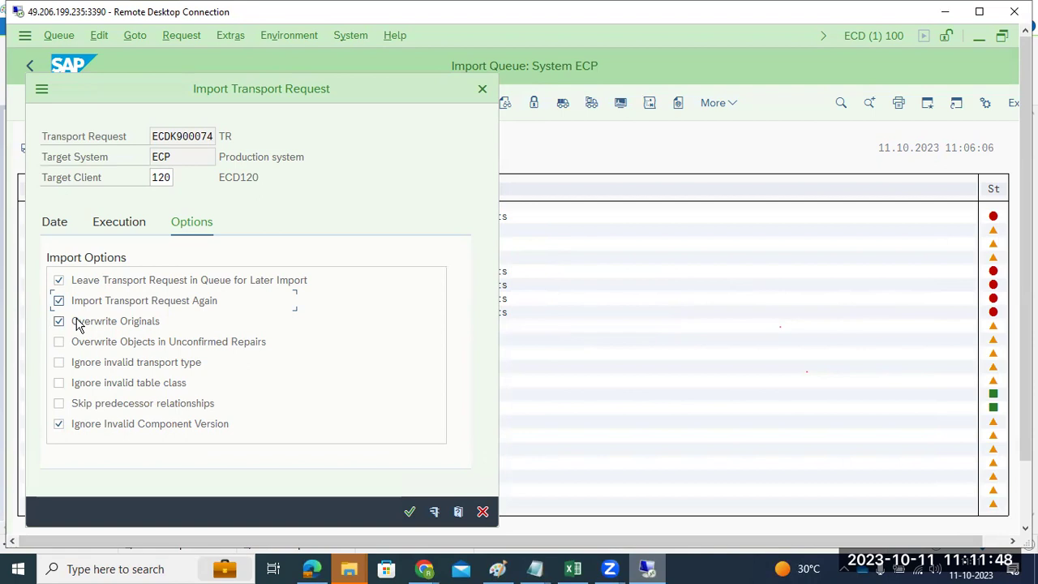
{"action": "left_click", "coordinate": [81, 344]}
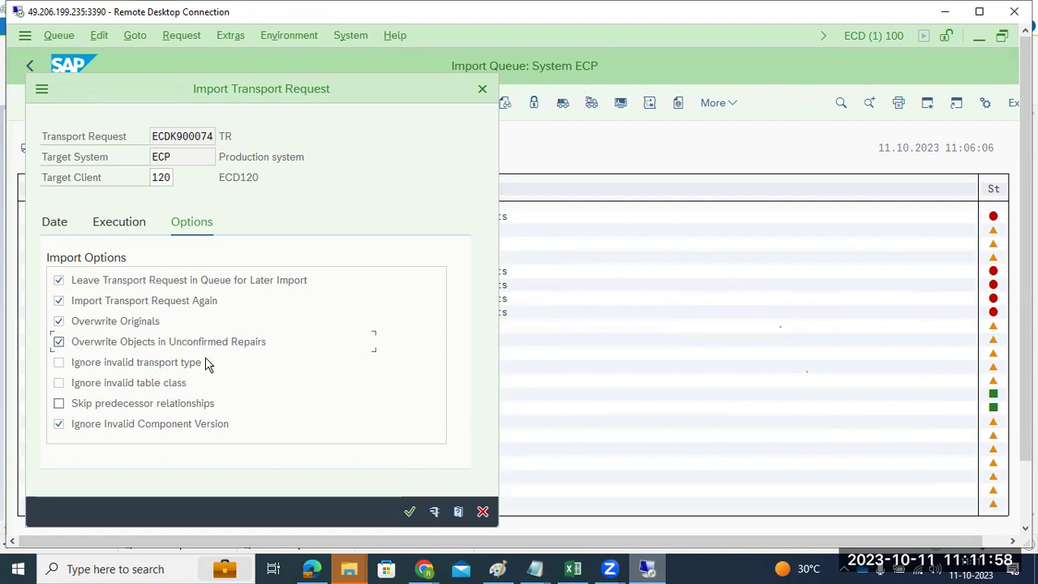
{"action": "left_click", "coordinate": [105, 350]}
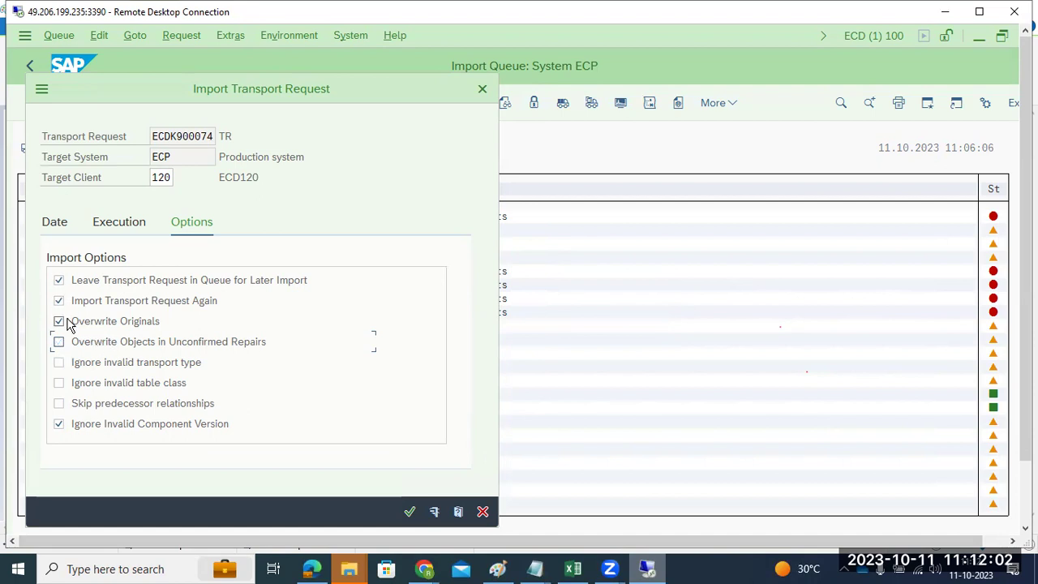
{"action": "left_click", "coordinate": [412, 511]}
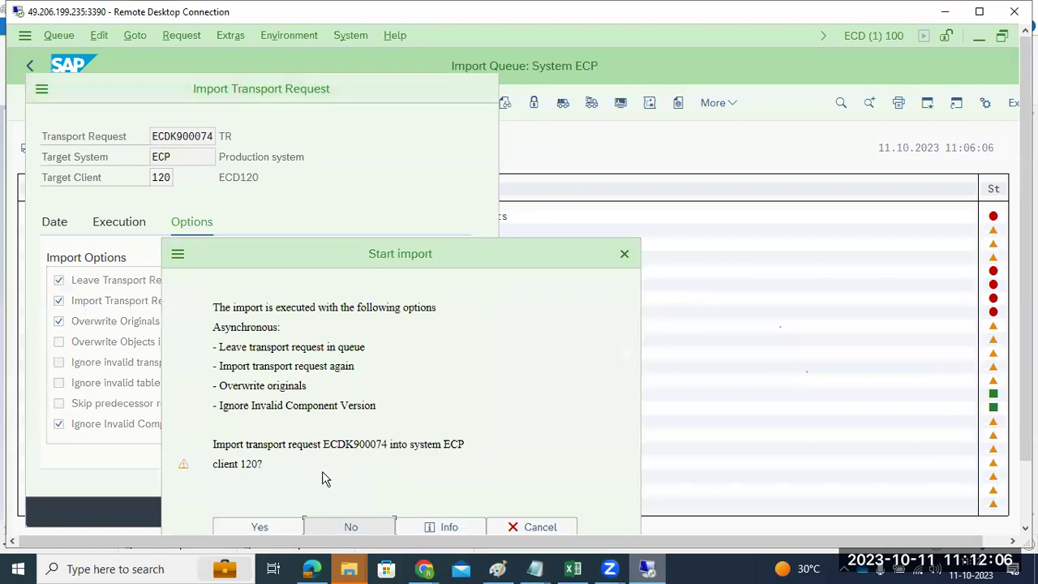
Confirm the Start import prompt for ECDK900074 into client 120
{"action": "left_click", "coordinate": [259, 527]}
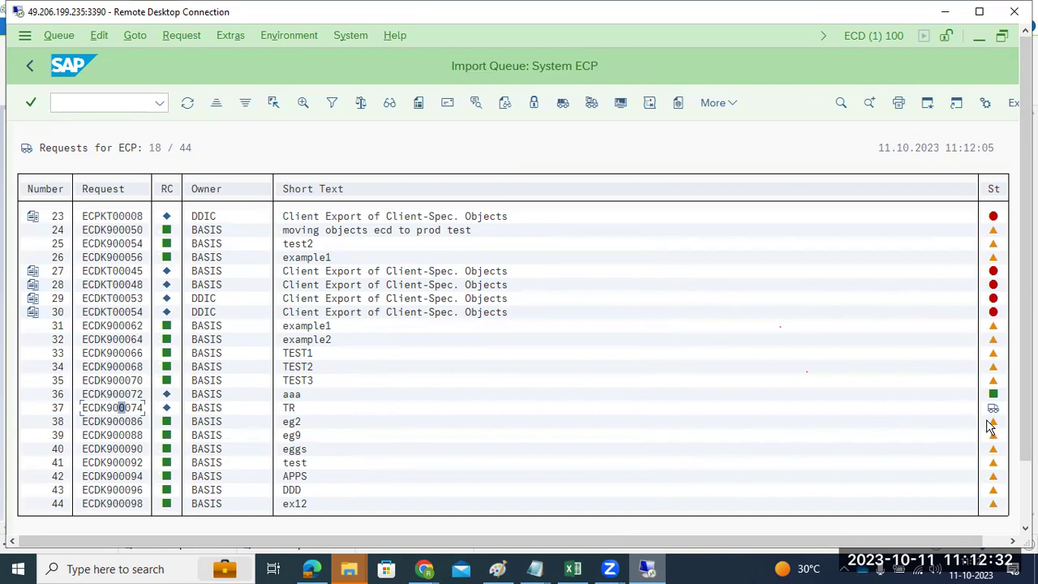
{"action": "left_click", "coordinate": [497, 569]}
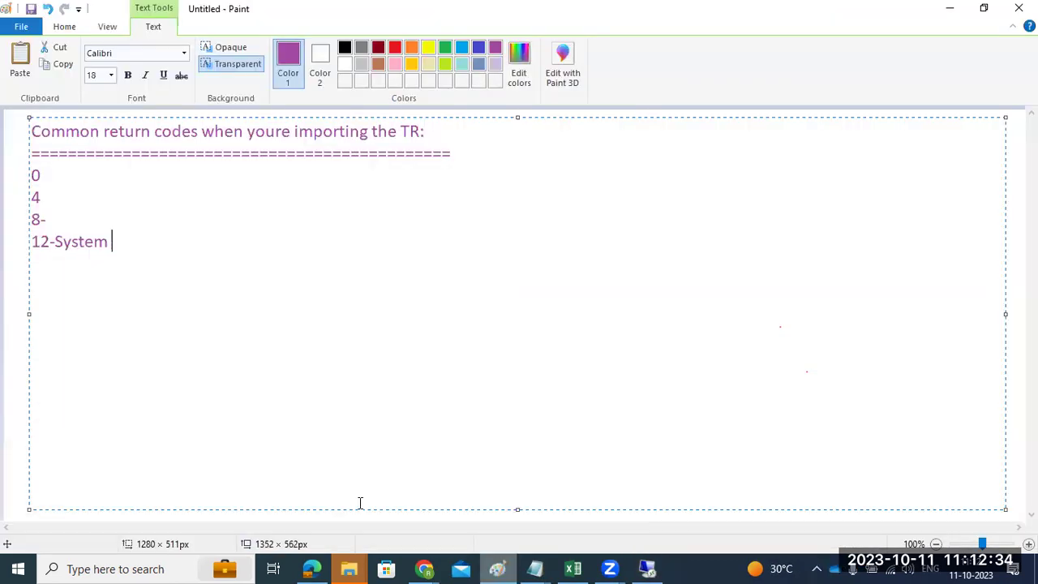
{"action": "mouse_move", "coordinate": [42, 175]}
{"action": "left_mouse_down"}
{"action": "mouse_move", "coordinate": [58, 225]}
{"action": "mouse_move", "coordinate": [39, 254]}
{"action": "left_mouse_up"}
{"action": "left_click", "coordinate": [51, 221]}
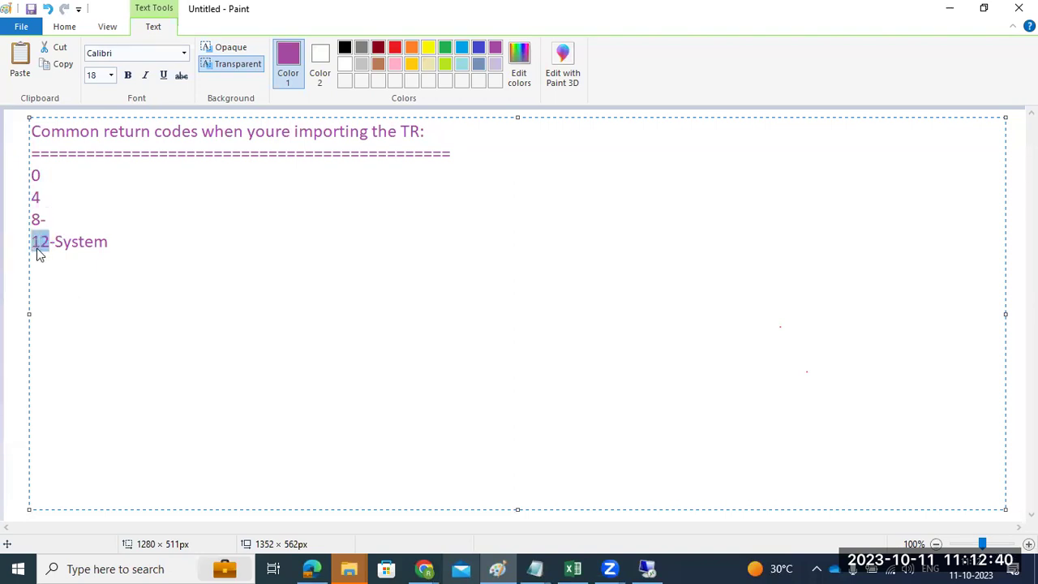
{"action": "left_click", "coordinate": [647, 569]}
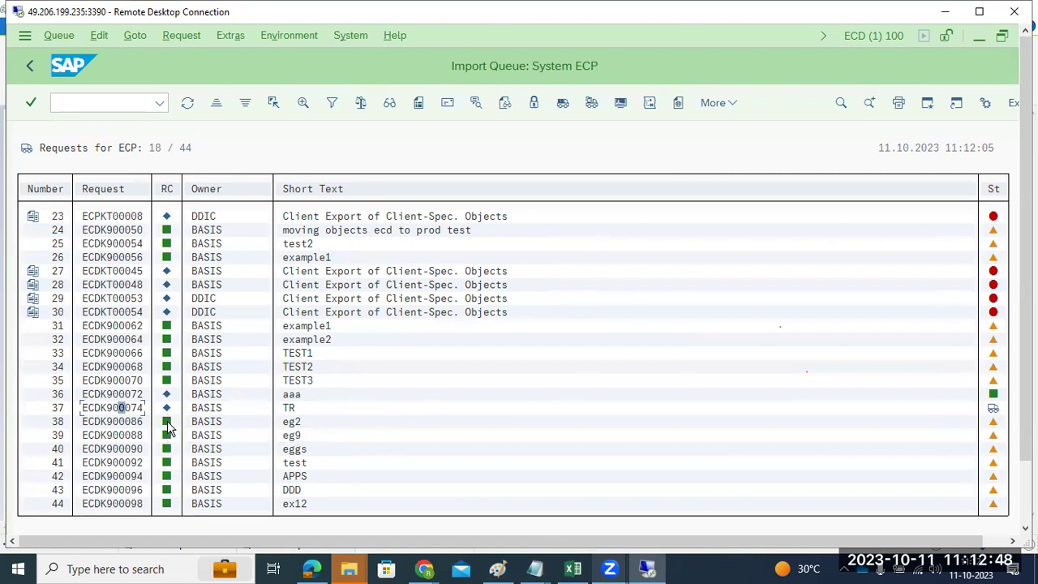
{"action": "left_click", "coordinate": [647, 568]}
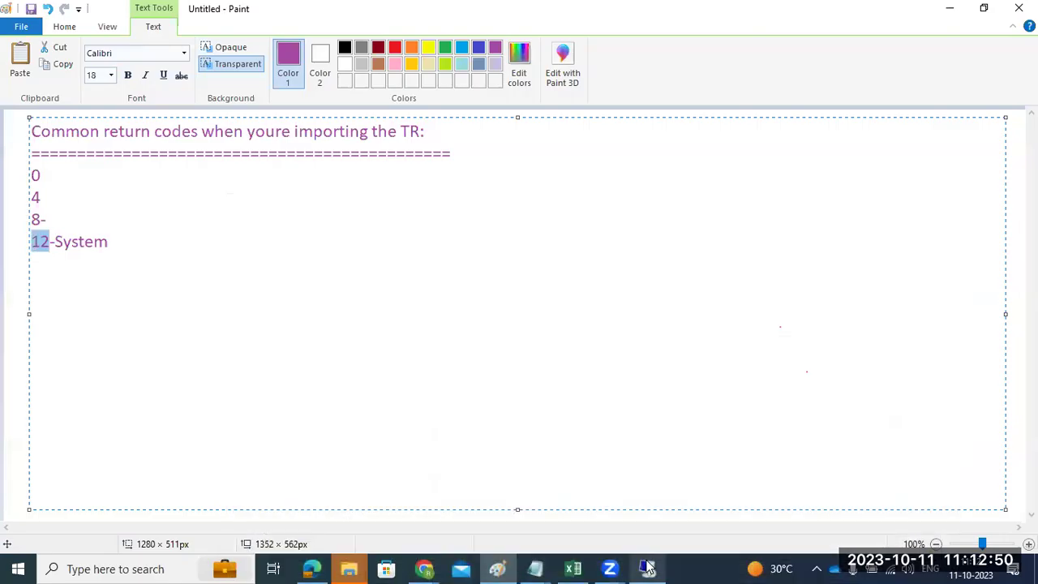
{"action": "left_click", "coordinate": [647, 568]}
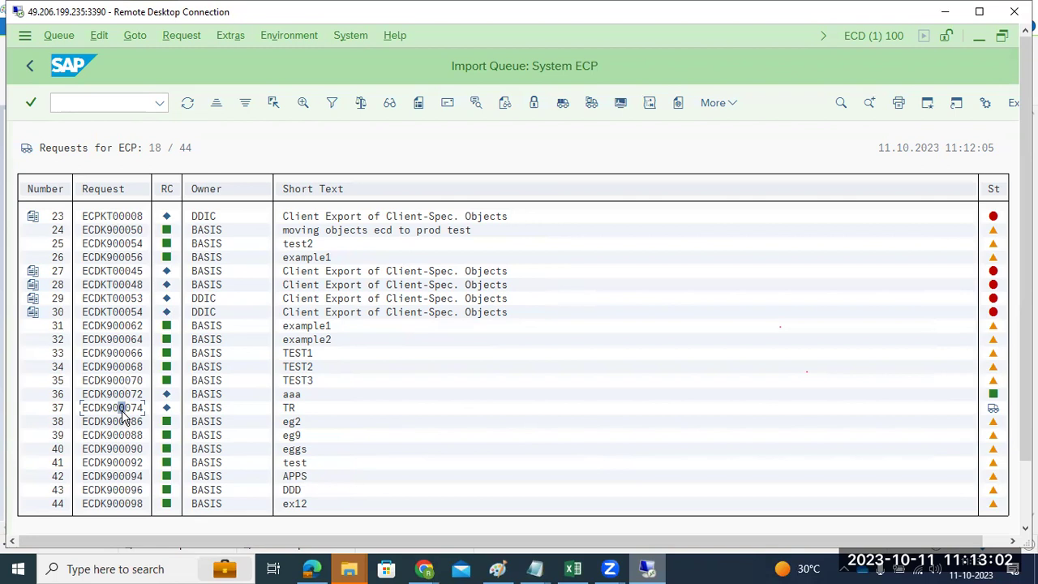
Try the tp System Log and dismiss the 'TMS not configured' message
{"action": "left_click", "coordinate": [120, 36]}
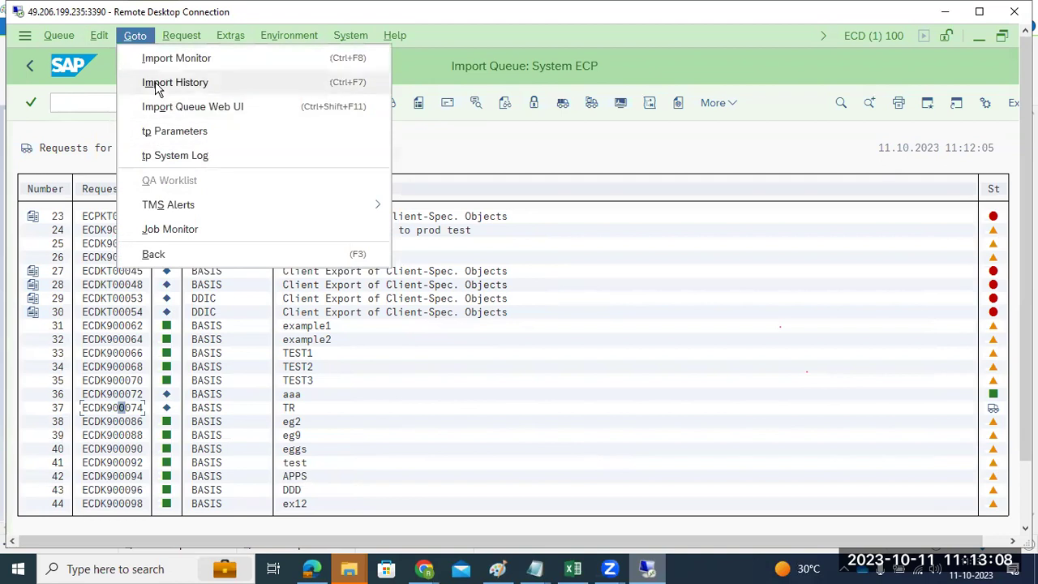
{"action": "left_click", "coordinate": [161, 155]}
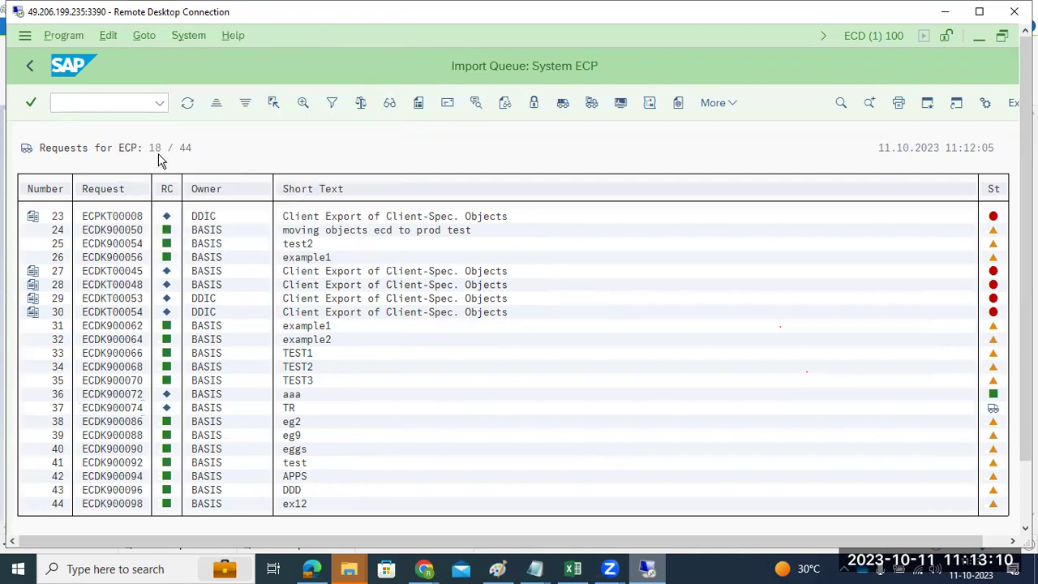
{"action": "left_click_drag", "start_coordinate": [244, 418], "coordinate": [273, 248]}
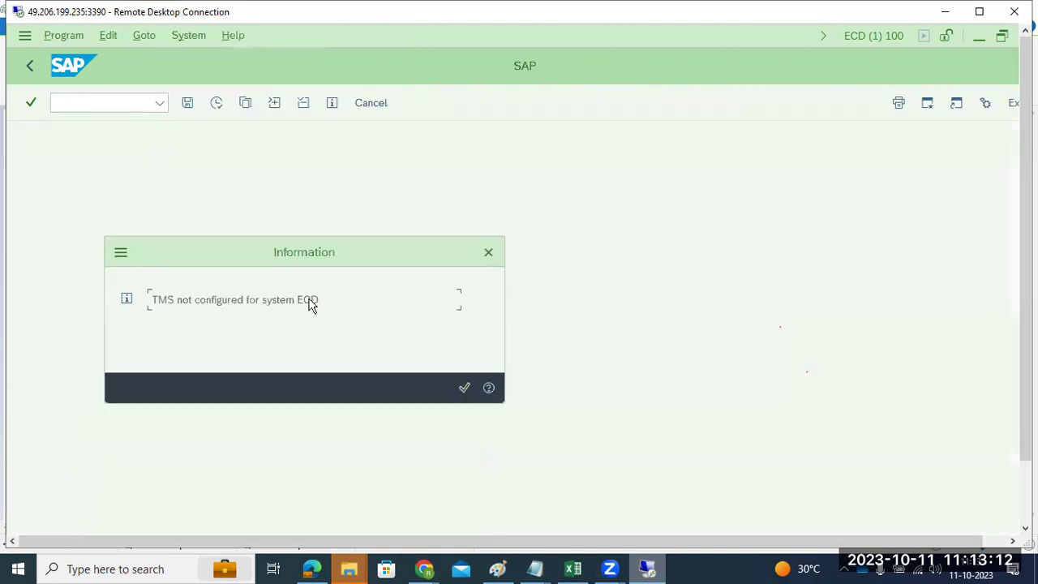
{"action": "left_click", "coordinate": [465, 388]}
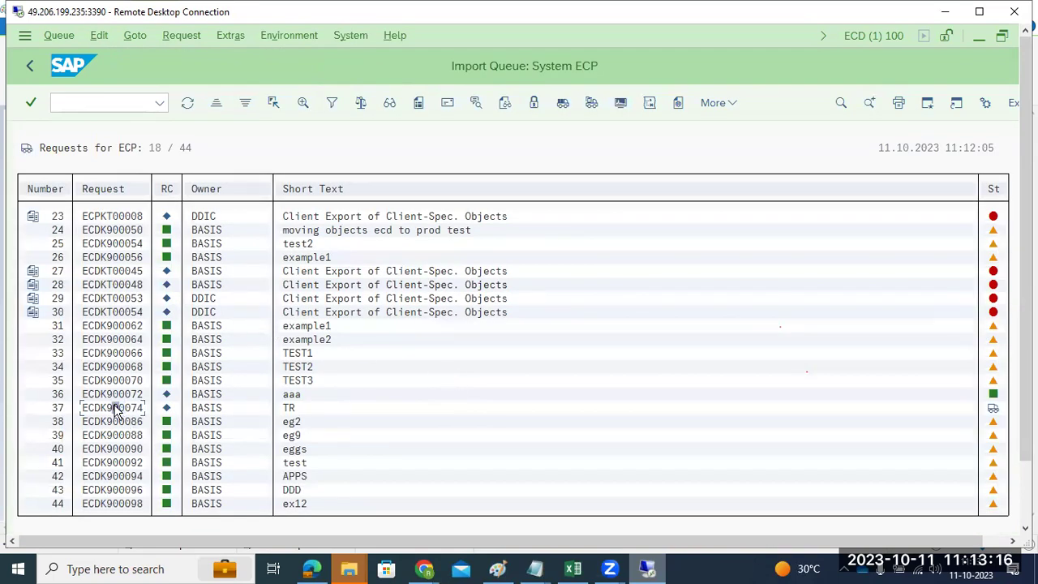
Refresh the import queue, dismiss the TMS message again, and go back to the STMS start screen
{"action": "key", "text": "alt+g"}
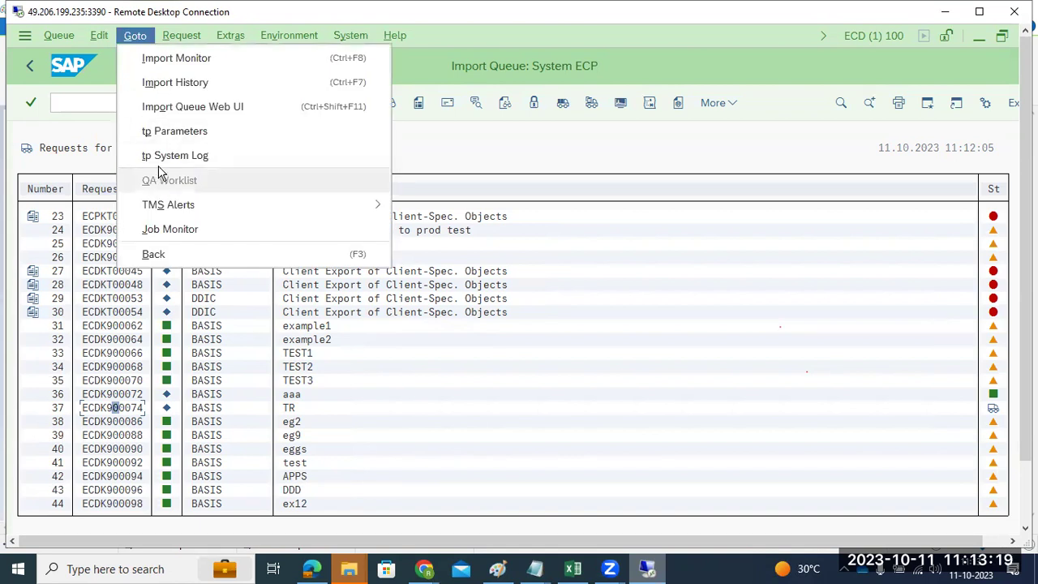
{"action": "left_click", "coordinate": [164, 89]}
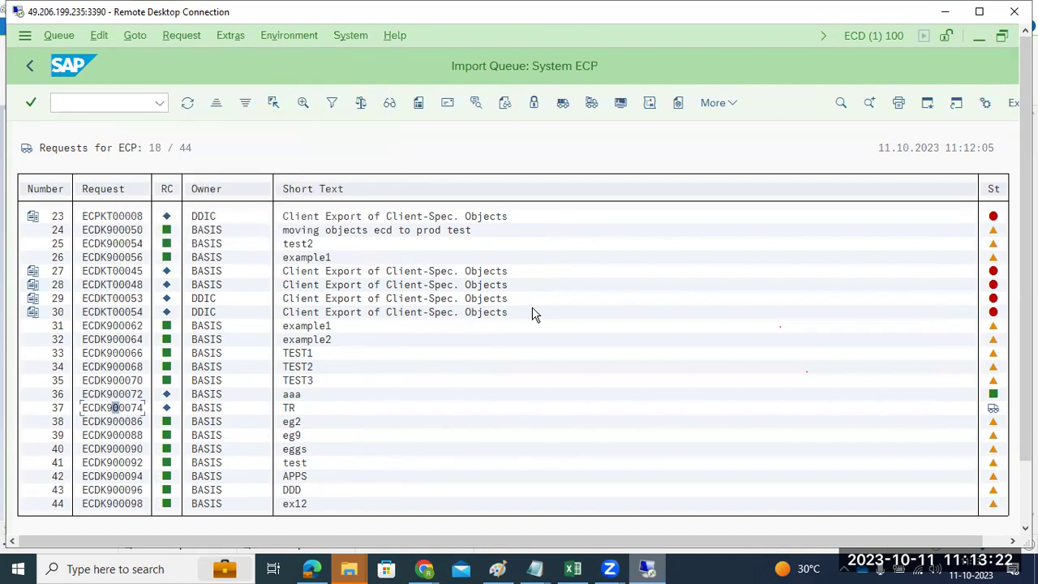
{"action": "left_click", "coordinate": [184, 105]}
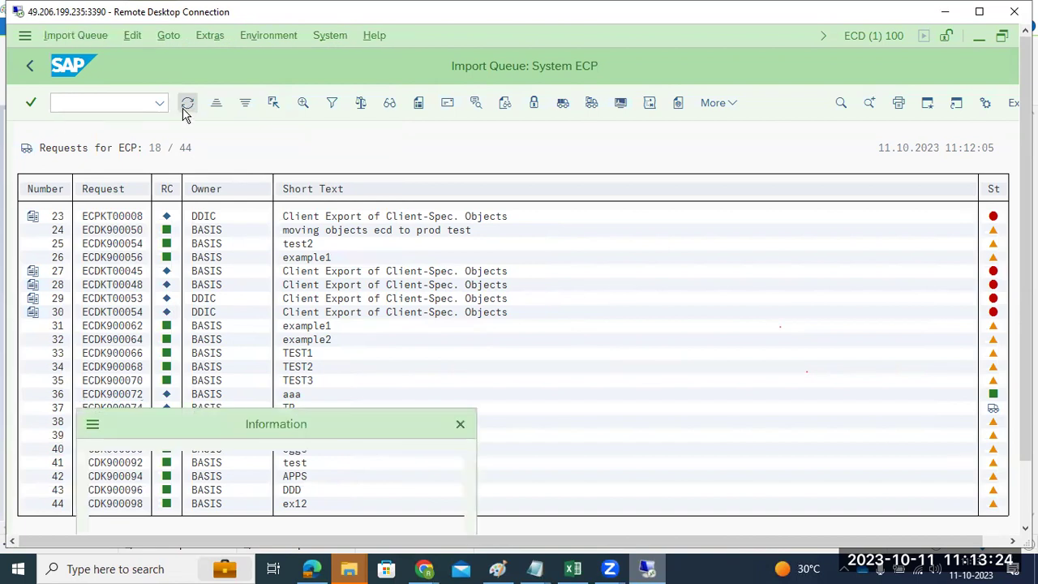
{"action": "left_click_drag", "start_coordinate": [227, 431], "coordinate": [260, 299]}
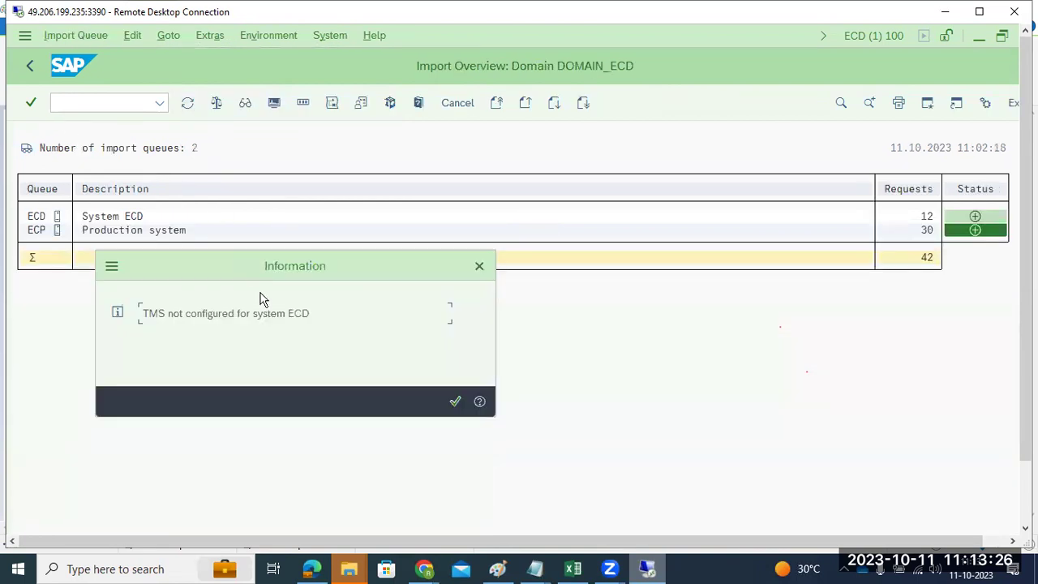
{"action": "left_click", "coordinate": [455, 400]}
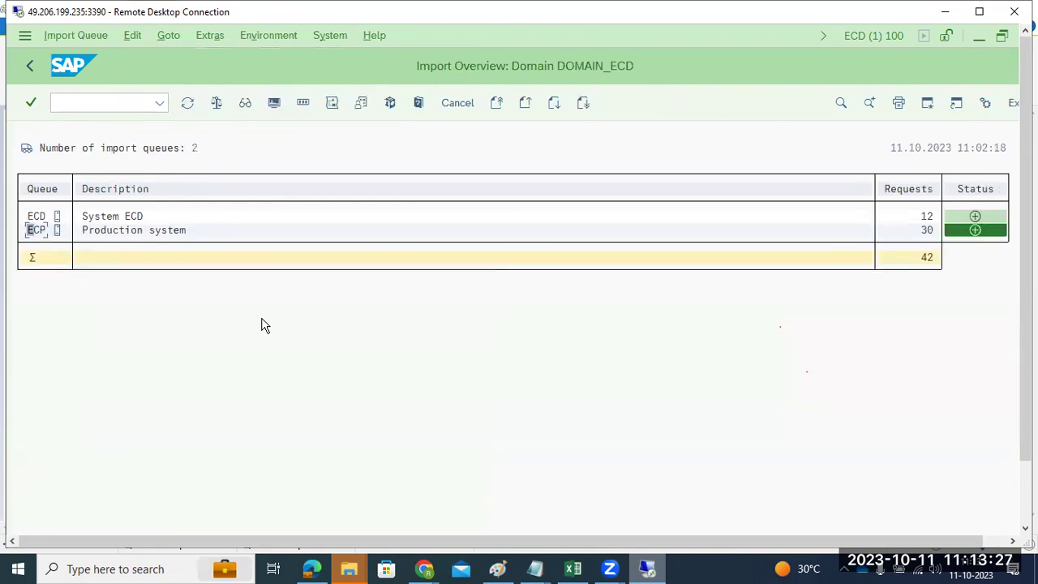
{"action": "left_click", "coordinate": [30, 65]}
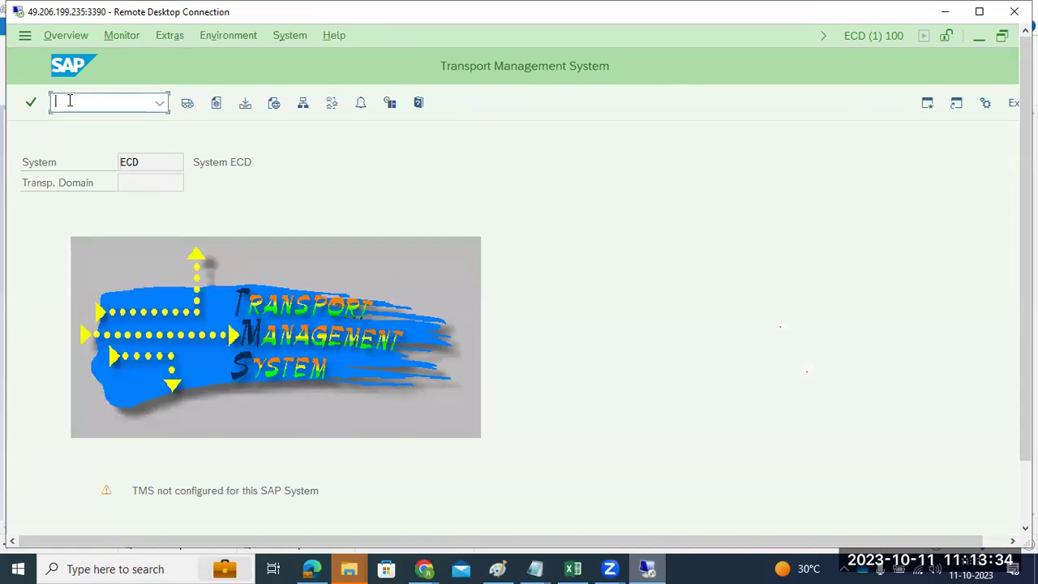
Open the system-wide user session list with AL08, dismissing the IE security warning
{"action": "type", "text": "nal08"}
{"action": "key", "text": "Return"}
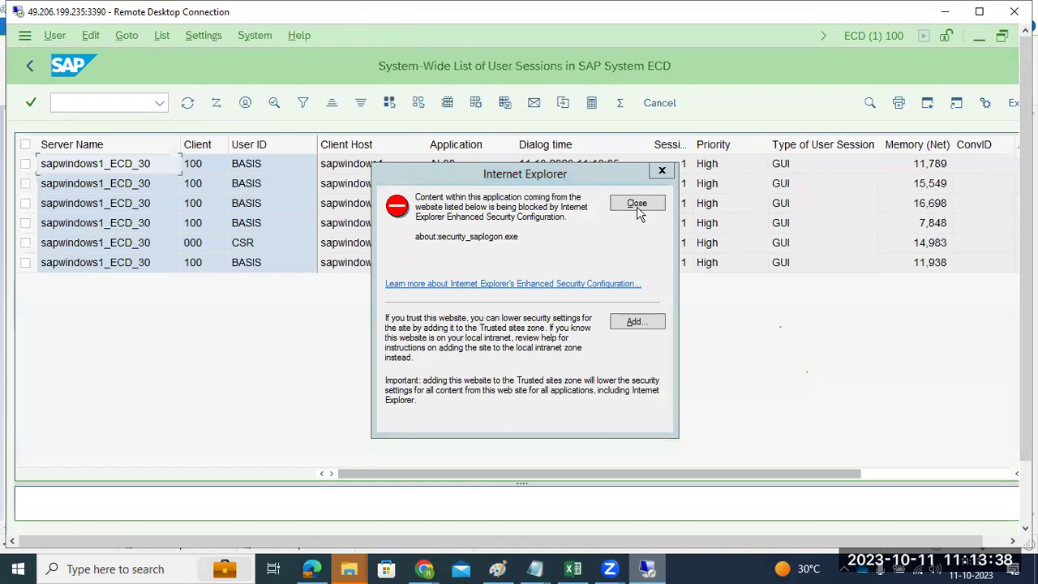
{"action": "left_click", "coordinate": [637, 203]}
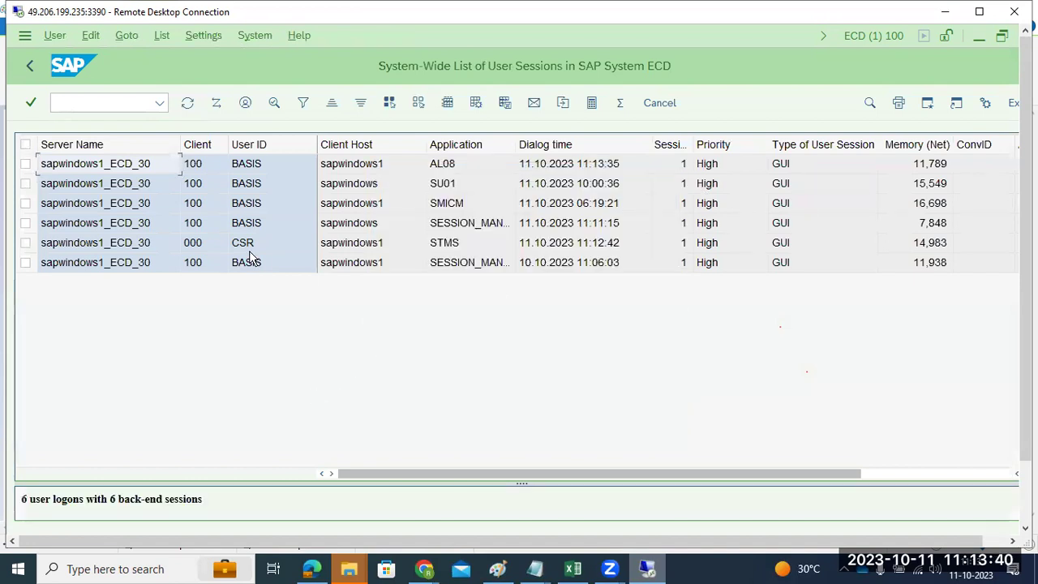
Review the CSR user's details from the STMS session row
{"action": "left_click", "coordinate": [251, 246]}
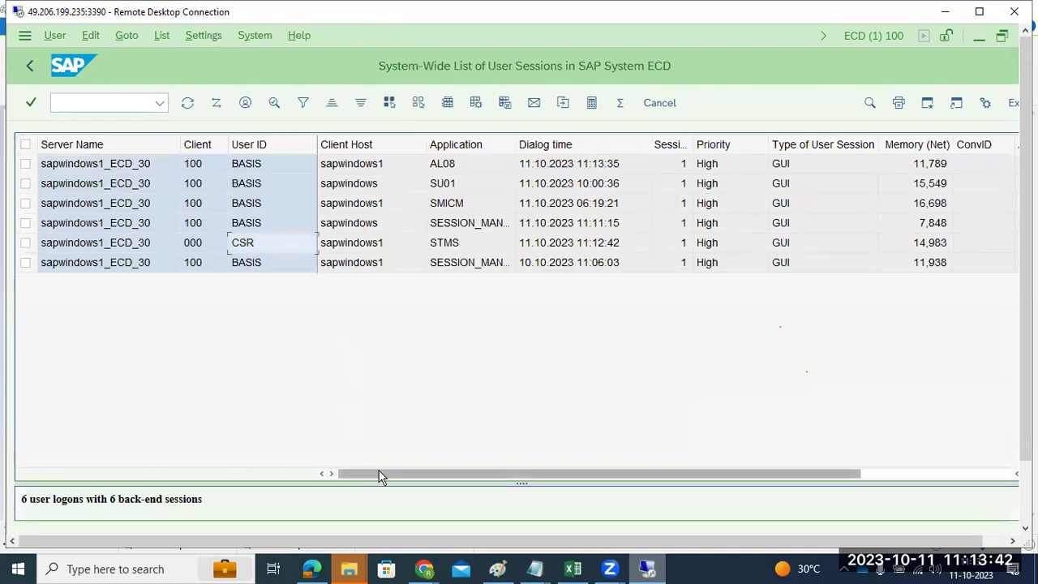
{"action": "left_click_drag", "start_coordinate": [382, 477], "coordinate": [691, 485]}
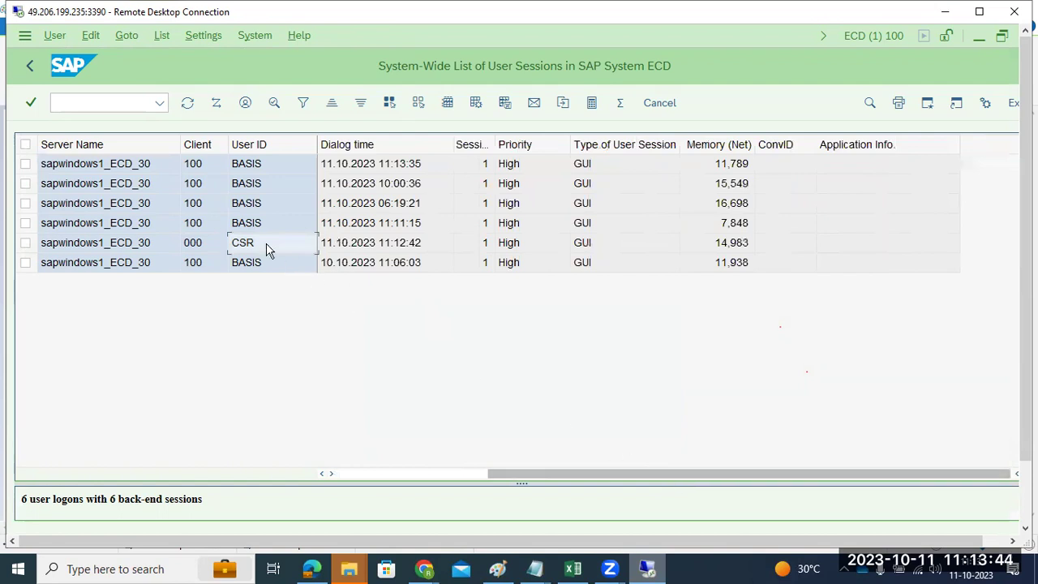
{"action": "left_click", "coordinate": [245, 102]}
{"action": "left_click_drag", "start_coordinate": [300, 360], "coordinate": [311, 215]}
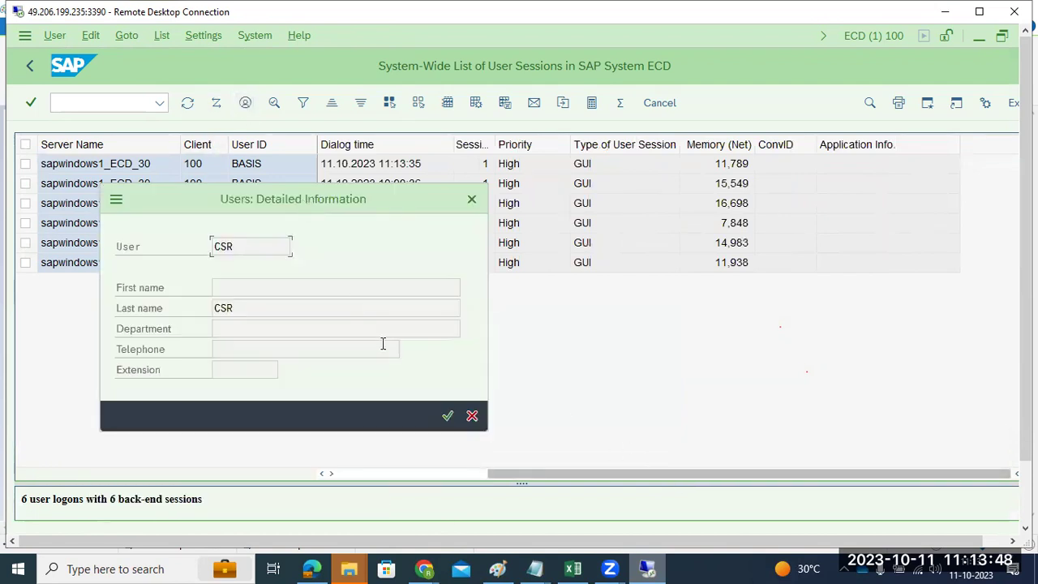
{"action": "left_click", "coordinate": [448, 417]}
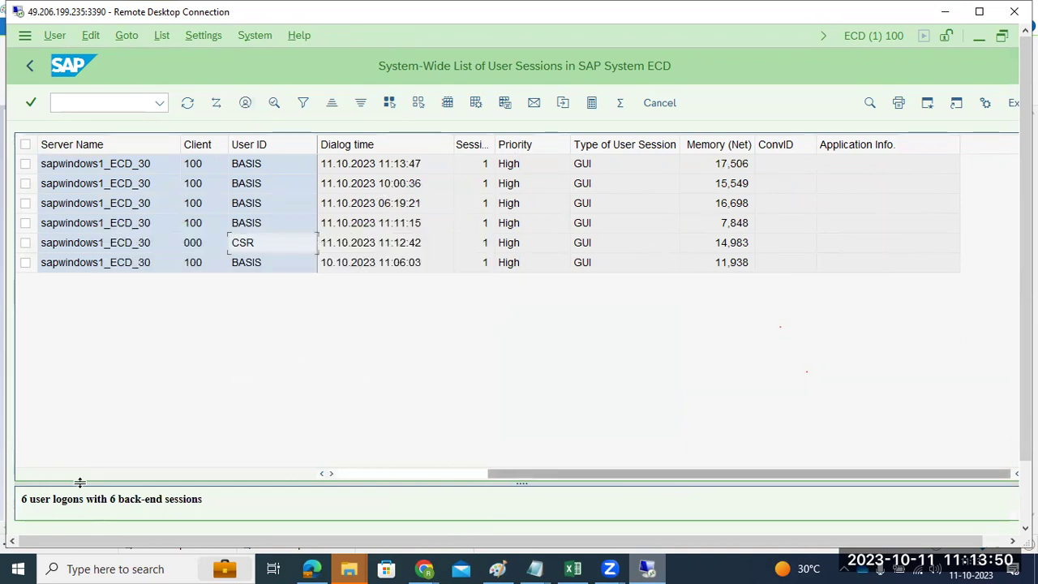
Scroll the columns back and tick the CSR user's STMS session row
{"action": "left_click", "coordinate": [378, 476]}
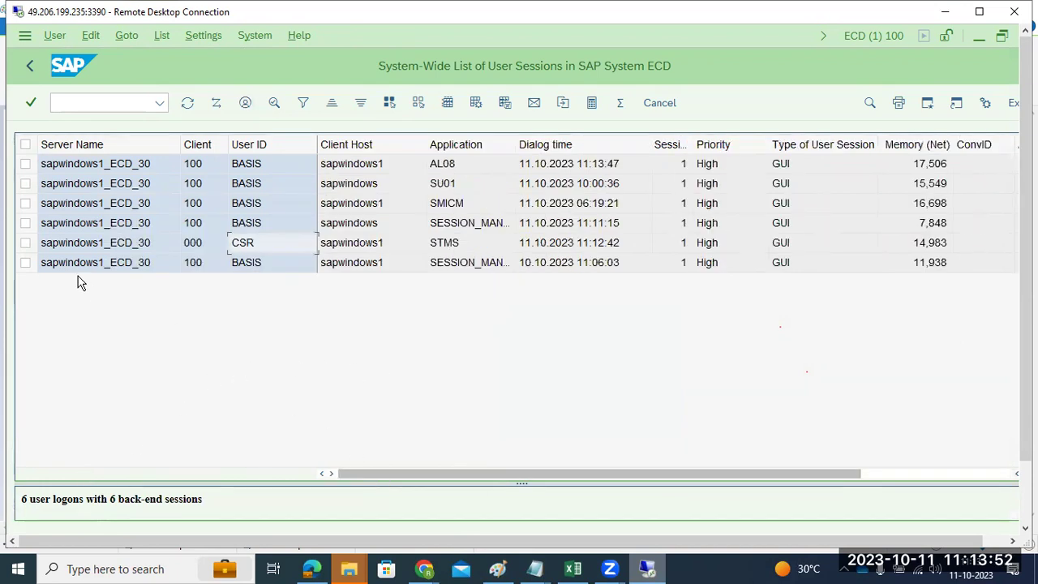
{"action": "left_click", "coordinate": [26, 245]}
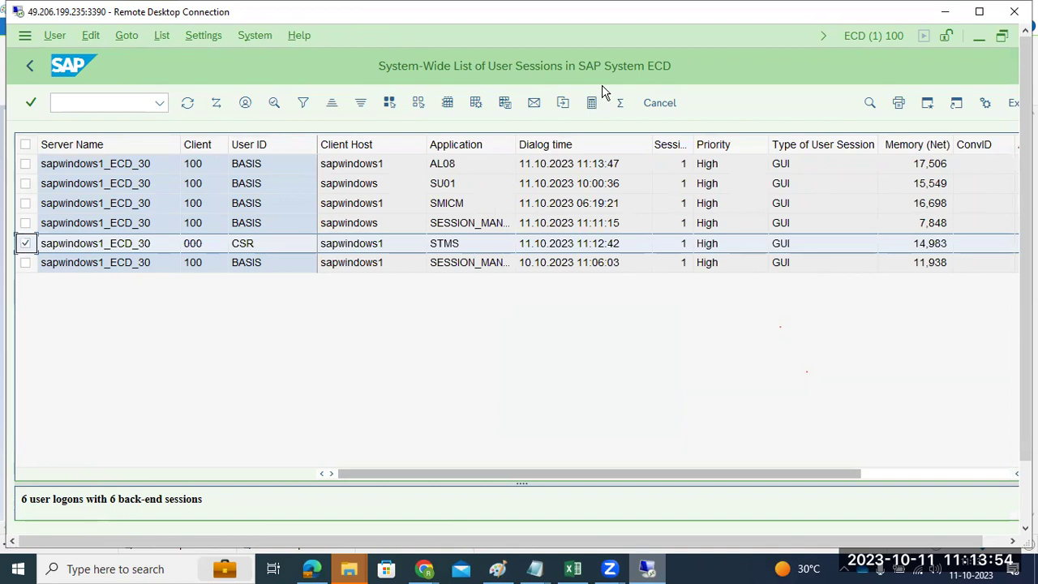
{"action": "left_click", "coordinate": [79, 100]}
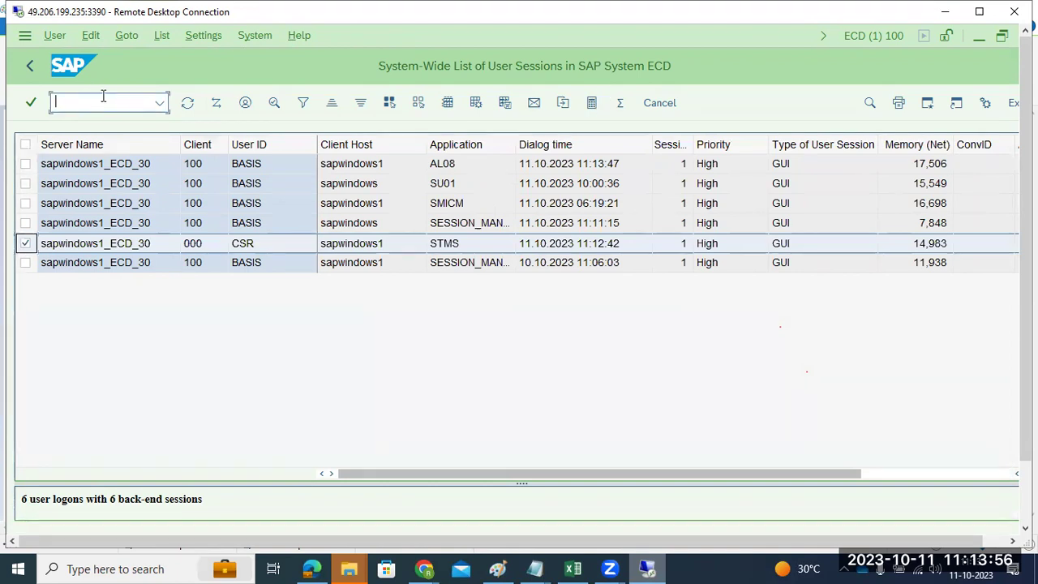
Open SM04 with /nsm04, dismiss the browser warning, and review the CSR user's details
{"action": "type", "text": "/nsm04"}
{"action": "key", "text": "Return"}
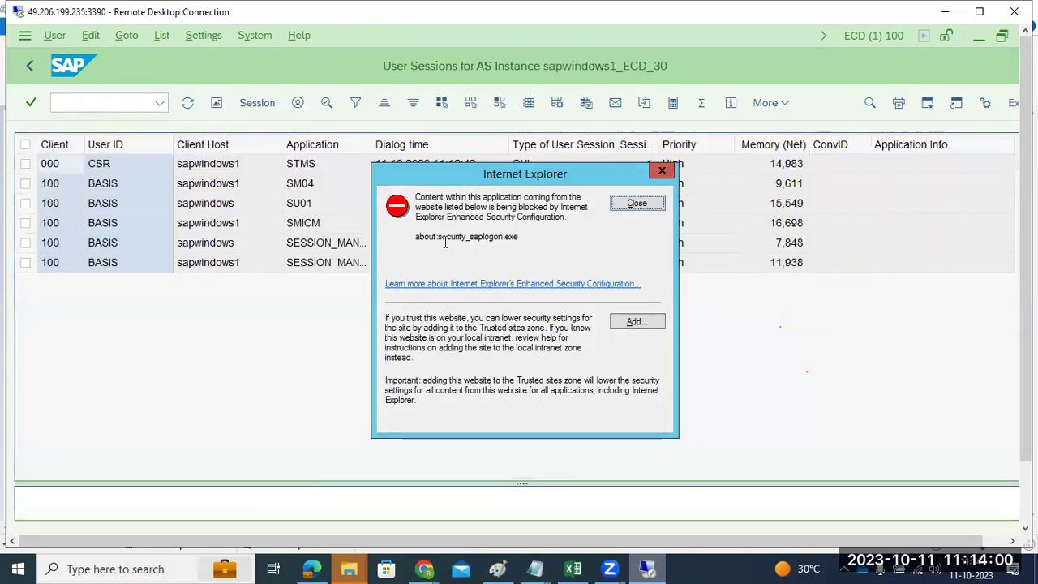
{"action": "left_click", "coordinate": [639, 204]}
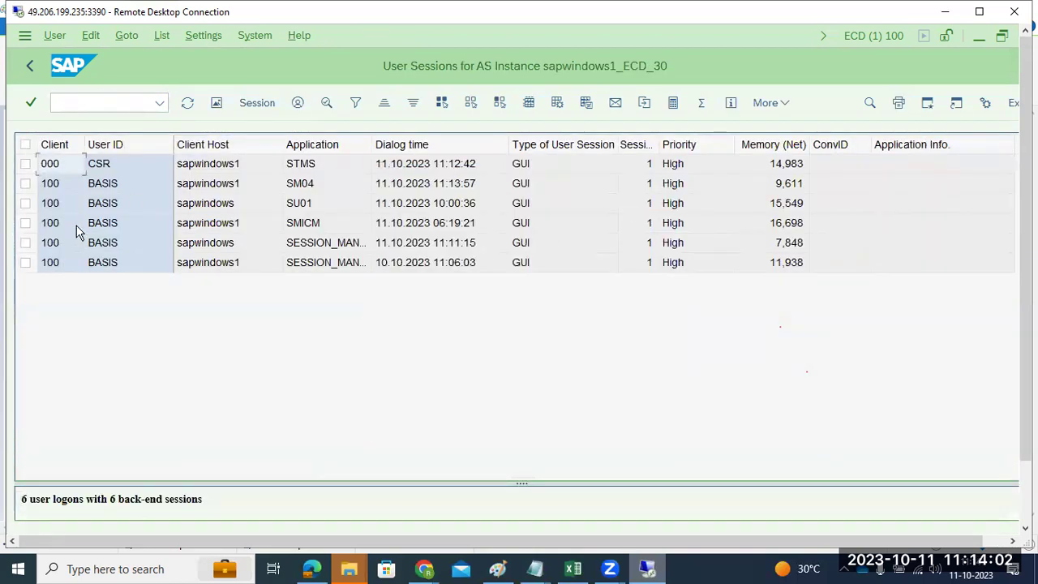
{"action": "left_click", "coordinate": [26, 165]}
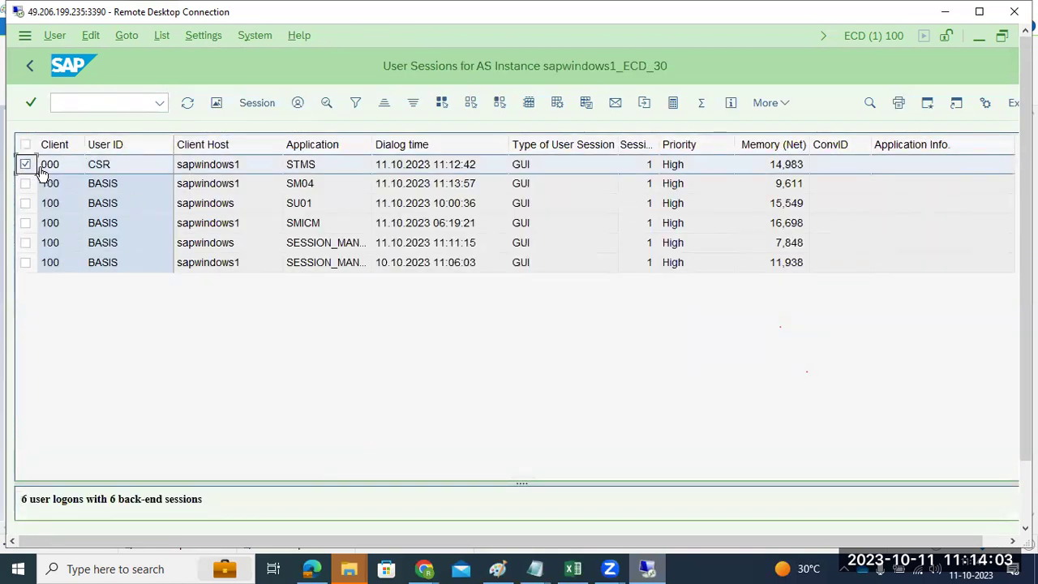
{"action": "left_click", "coordinate": [298, 102]}
{"action": "left_click_drag", "start_coordinate": [288, 344], "coordinate": [294, 253]}
{"action": "left_click", "coordinate": [461, 250]}
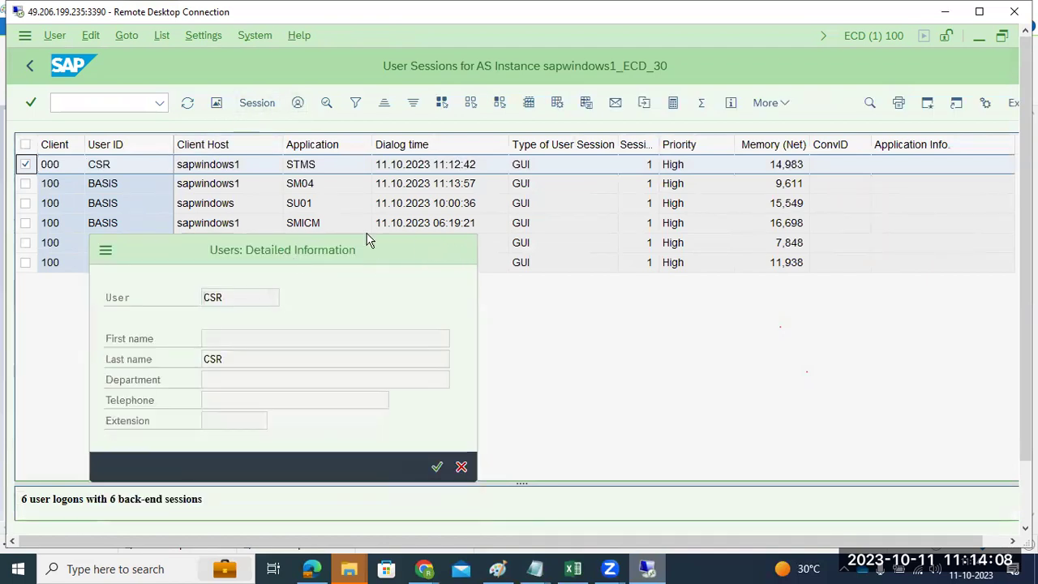
Delete CSR's Transport Management System session, refresh the list, and return to the main menu
{"action": "left_click", "coordinate": [26, 165]}
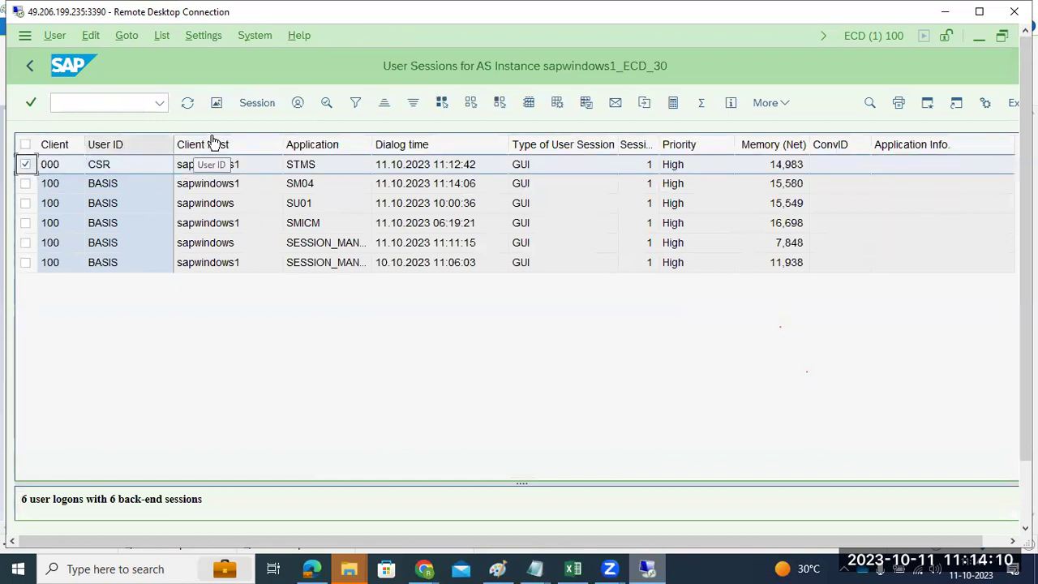
{"action": "left_click", "coordinate": [255, 101]}
{"action": "left_click", "coordinate": [215, 320]}
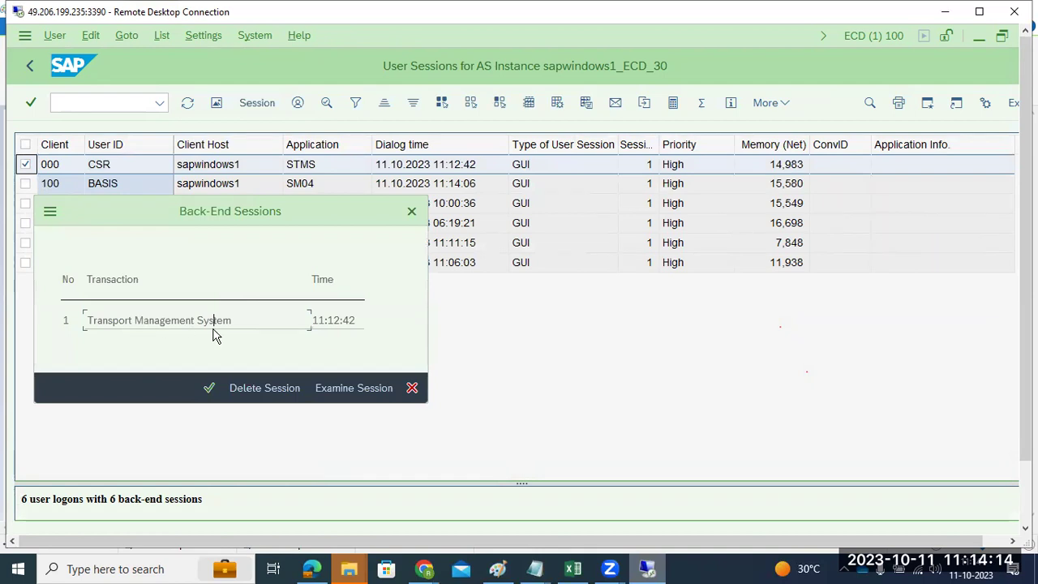
{"action": "left_click", "coordinate": [264, 387]}
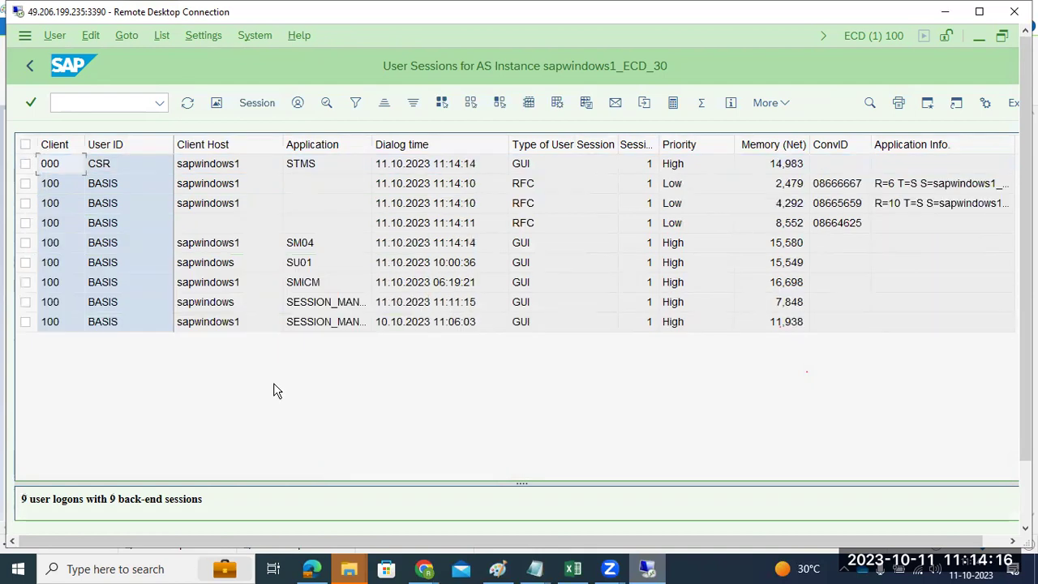
{"action": "left_click", "coordinate": [188, 102]}
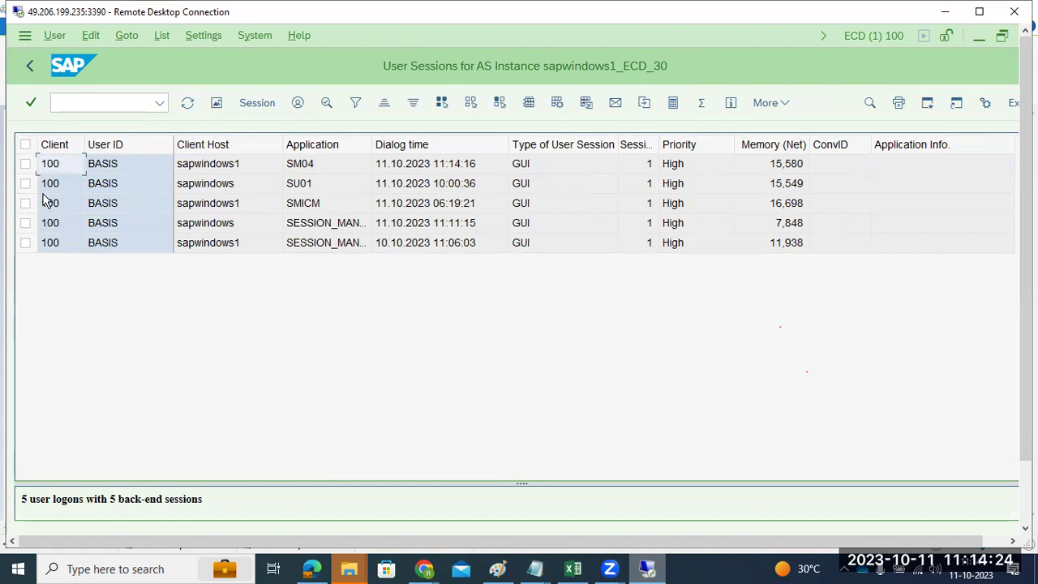
{"action": "left_click", "coordinate": [30, 69]}
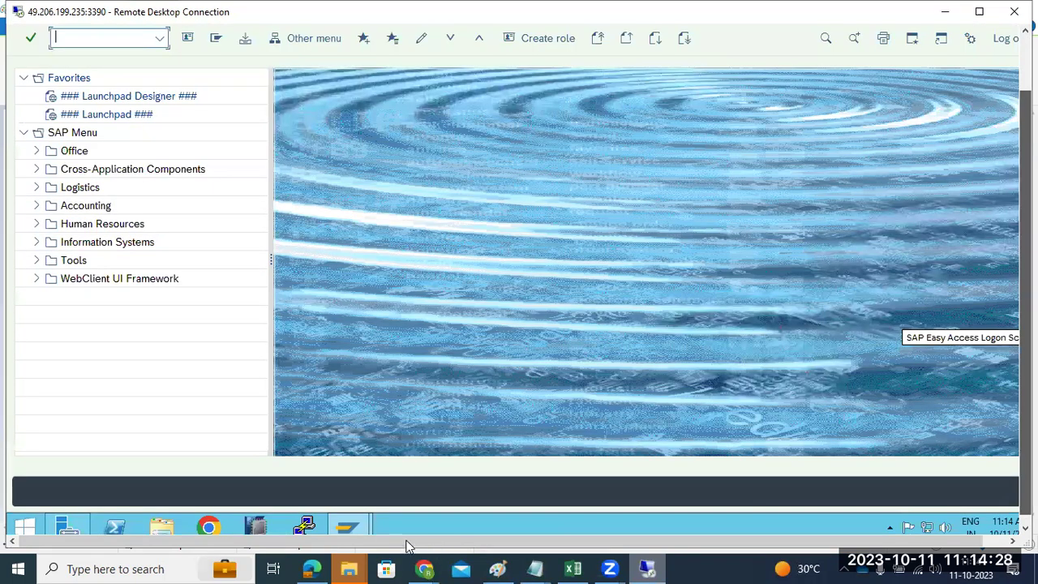
Glance at the Paint notes, then briefly open and minimize the remote file browser
{"action": "left_click", "coordinate": [498, 568]}
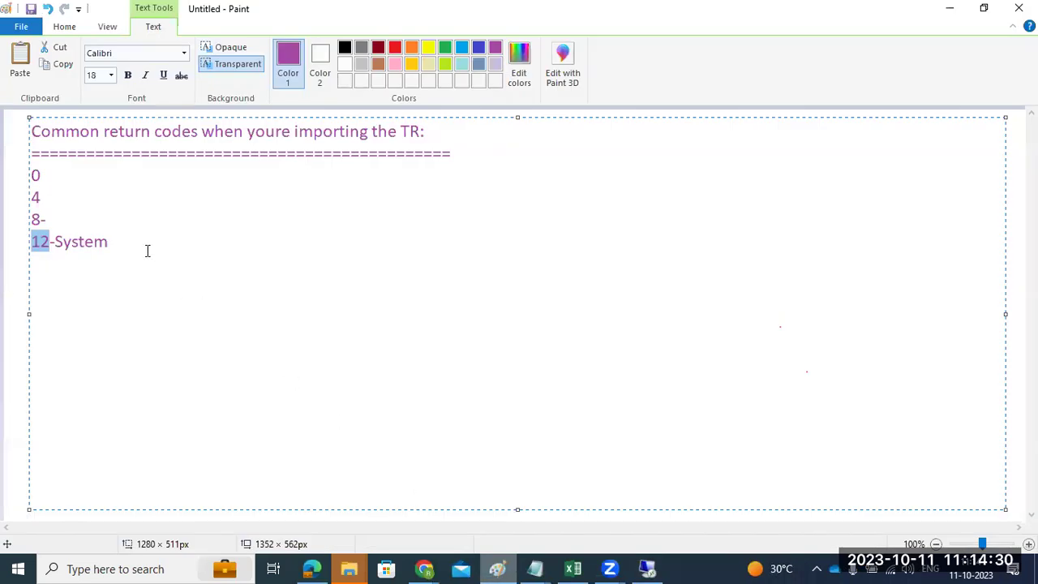
{"action": "left_click", "coordinate": [146, 244]}
{"action": "left_click", "coordinate": [648, 568]}
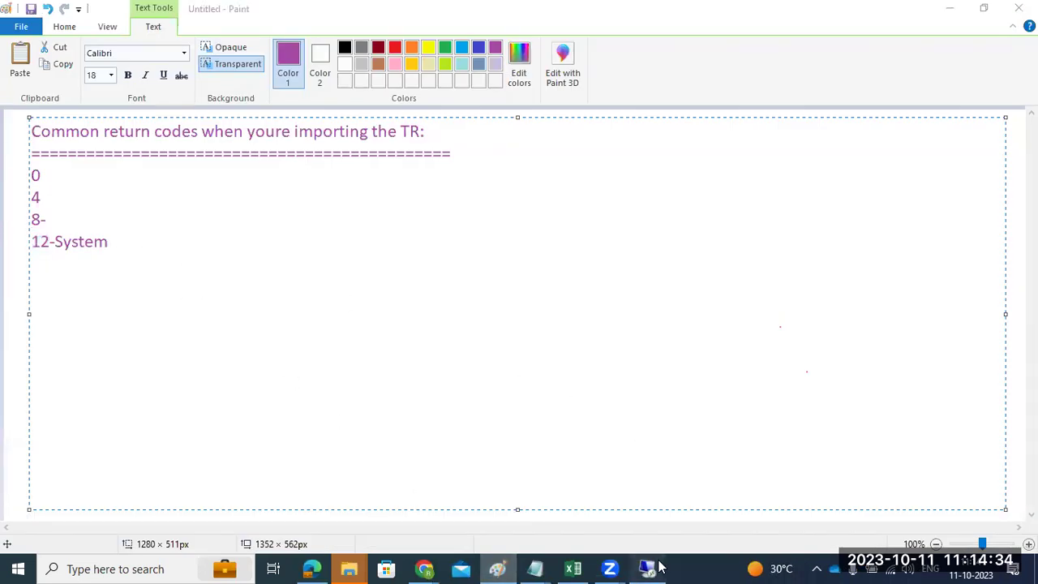
{"action": "left_click", "coordinate": [162, 527]}
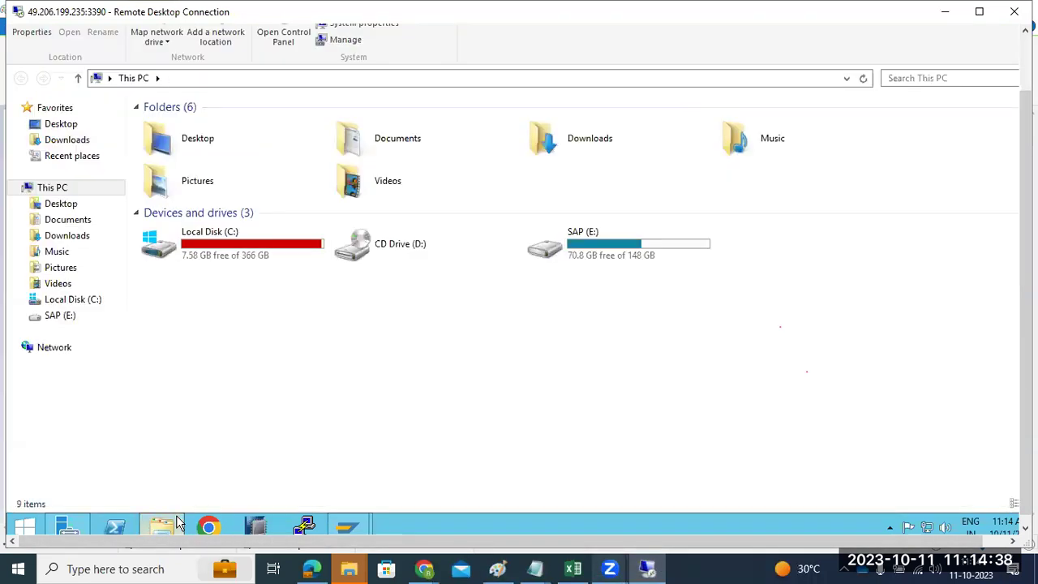
{"action": "left_click", "coordinate": [180, 524]}
Return to Paint with the cursor placed after '12-System'
{"action": "left_click", "coordinate": [499, 568]}
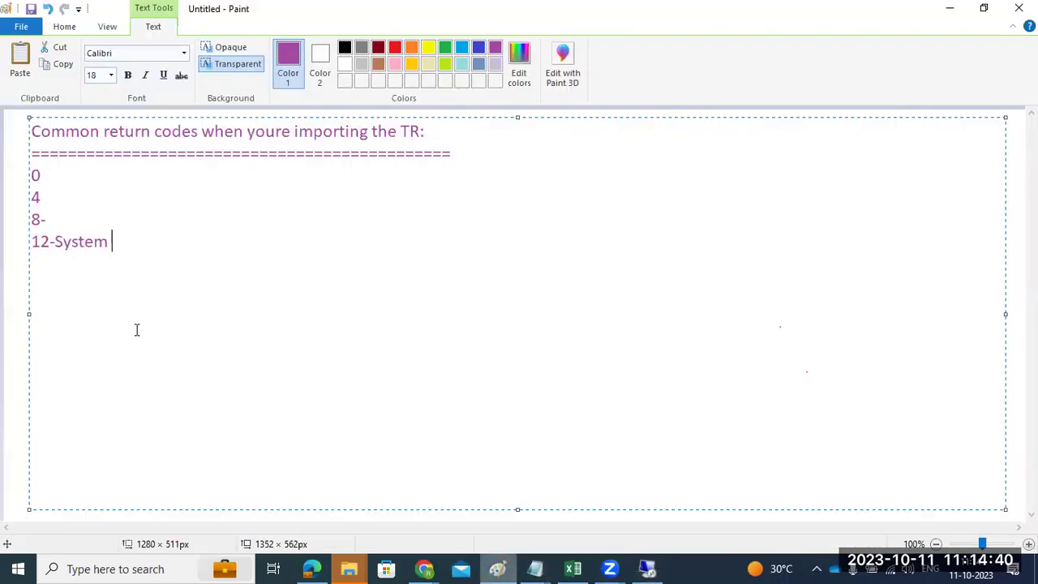
{"action": "left_click_drag", "start_coordinate": [40, 242], "coordinate": [119, 250]}
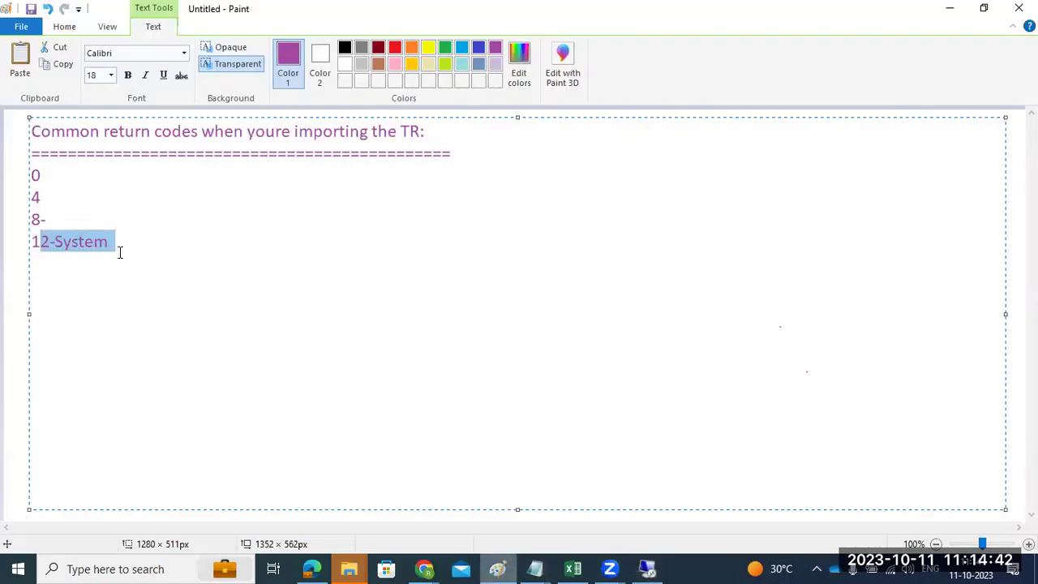
{"action": "left_click", "coordinate": [139, 248]}
Add ':' after 12-System, then the lines 'User - TMSADM - driver' and 'RoAD - RFC(TMSADm* ,TMSSUP* ) -'
{"action": "type", "text": ":"}
{"action": "key", "text": "Return"}
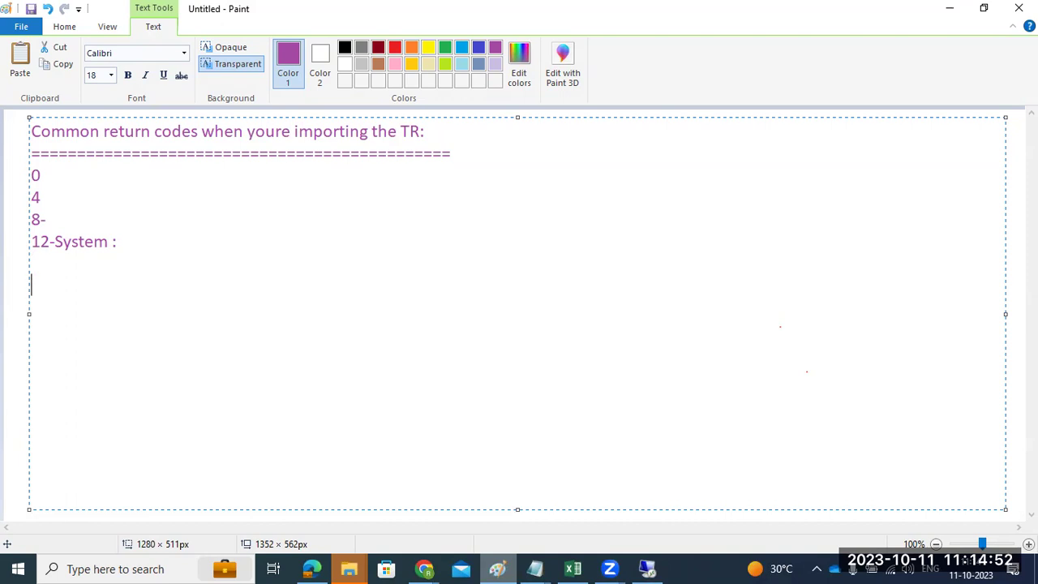
{"action": "type", "text": "T"}
{"action": "type", "text": "User -"}
{"action": "type", "text": " TM"}
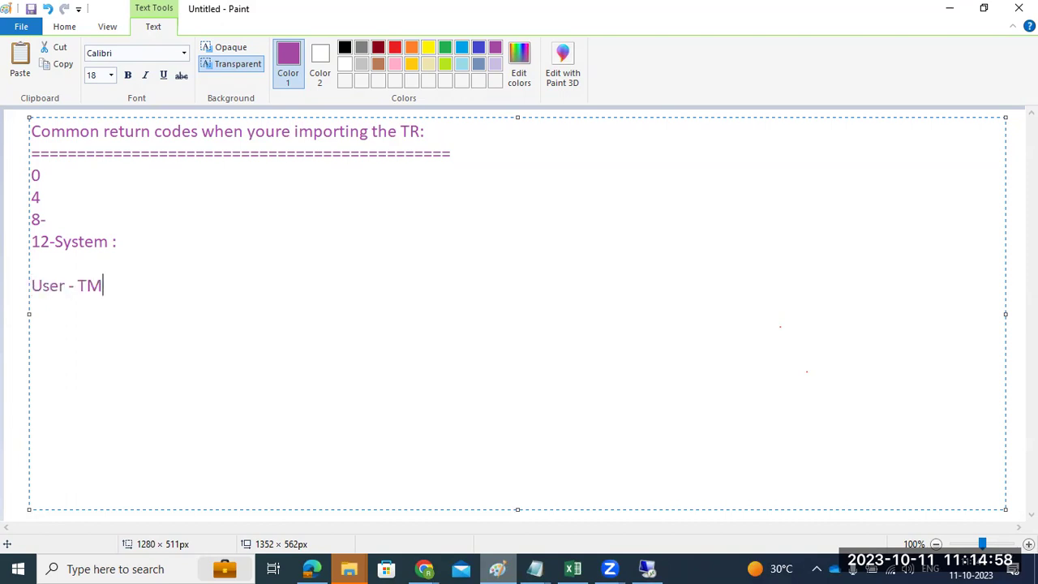
{"action": "type", "text": "SASDM - driver"}
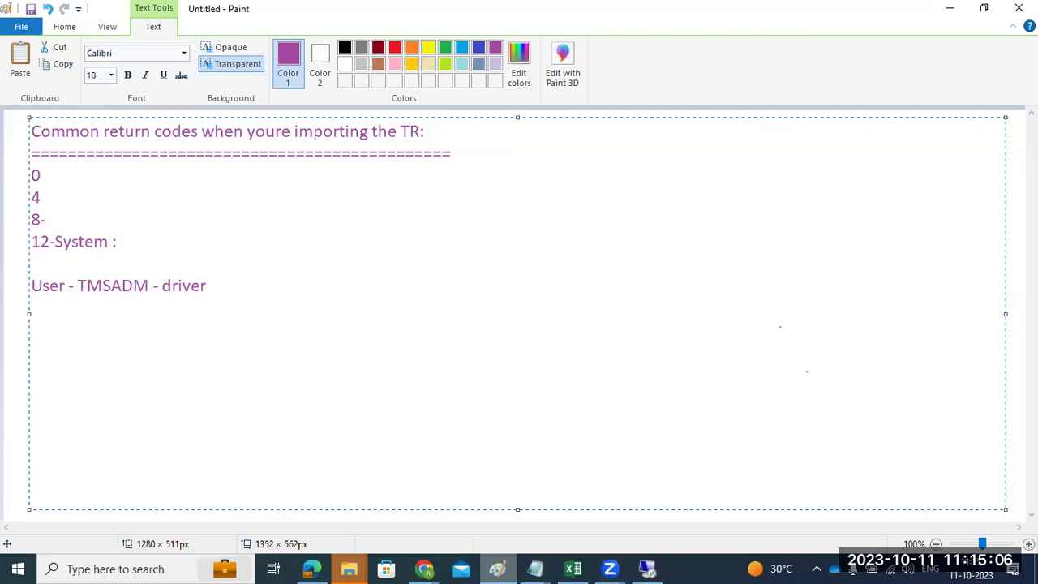
{"action": "type", "text": "RoAD - RFC(TMSADm* ,"}
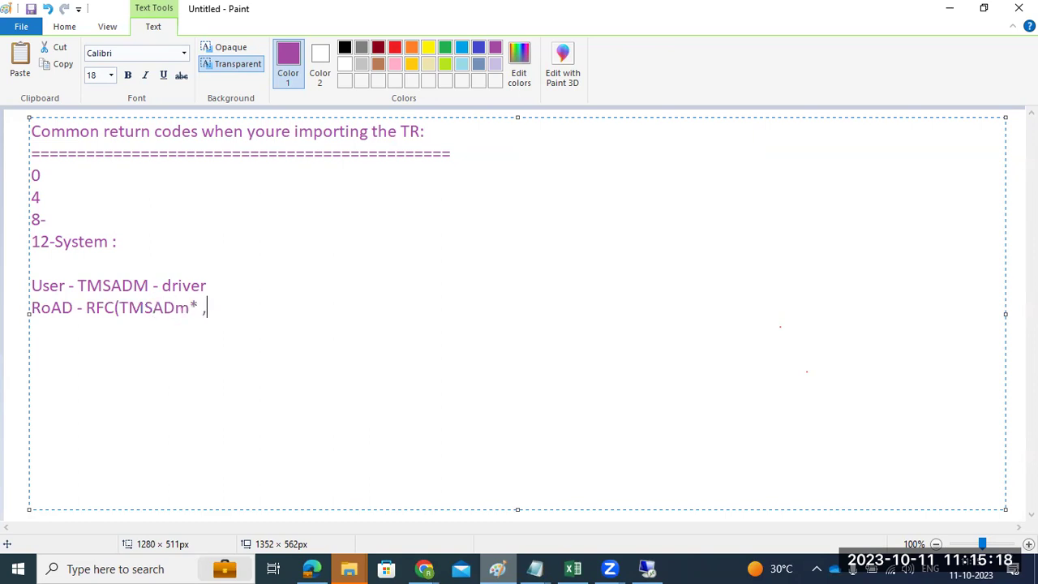
{"action": "type", "text": "TMSSU"}
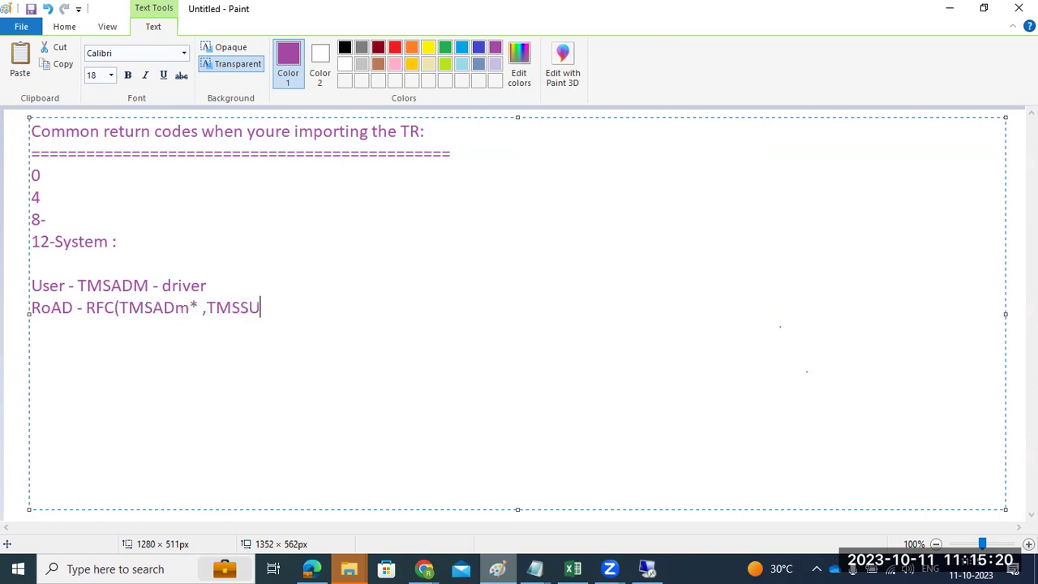
{"action": "type", "text": "P* ) -"}
Add the lines 'JOB : Vehicle = RDDIMPDP' and 'FUEL : 1 BTC' below the RFC line
{"action": "key", "text": "Return"}
{"action": "type", "text": "JOB"}
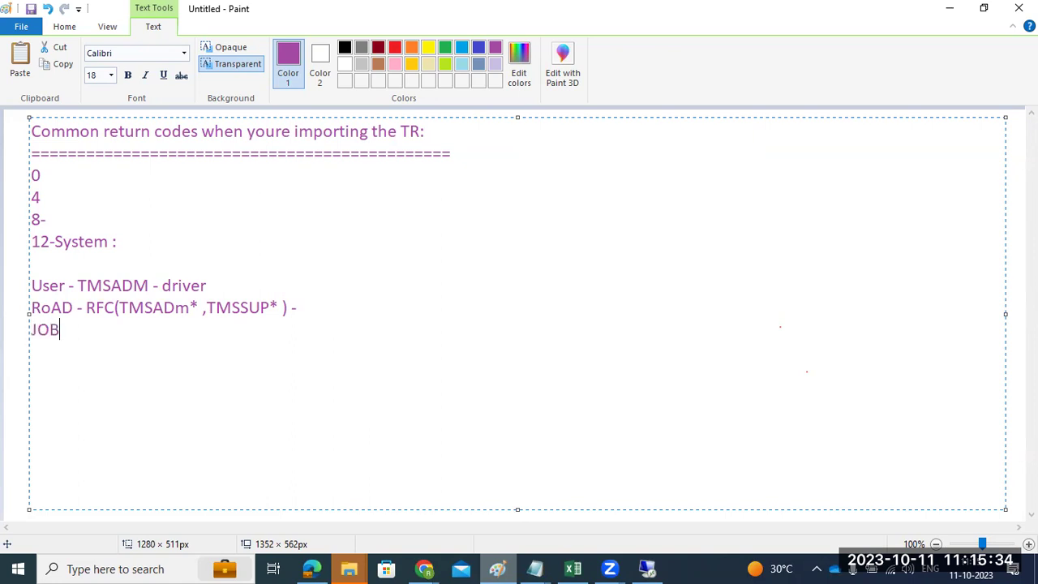
{"action": "type", "text": " : Vehicle"}
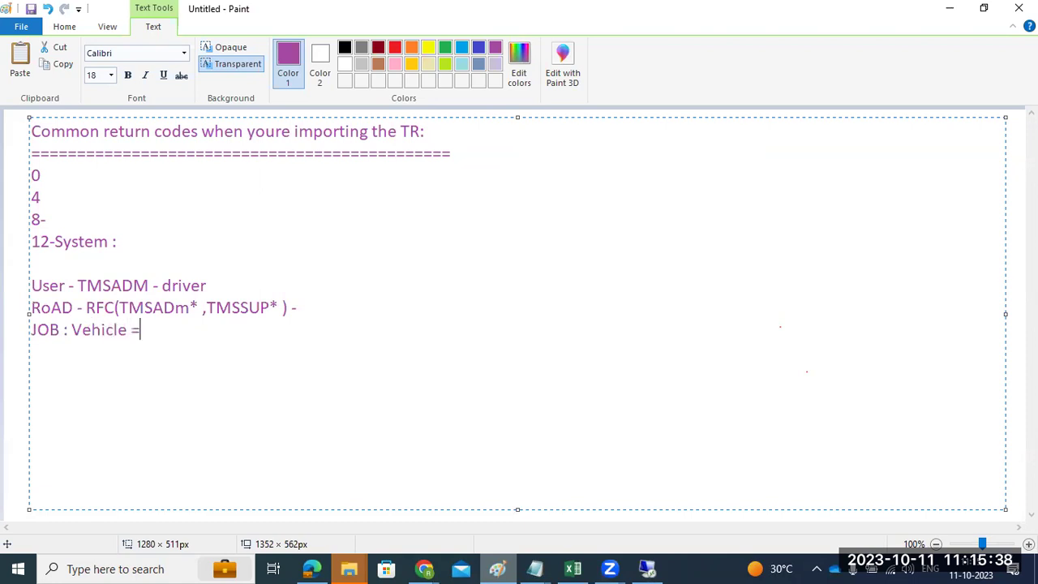
{"action": "type", "text": " = RDDIMPDP"}
{"action": "key", "text": "Return"}
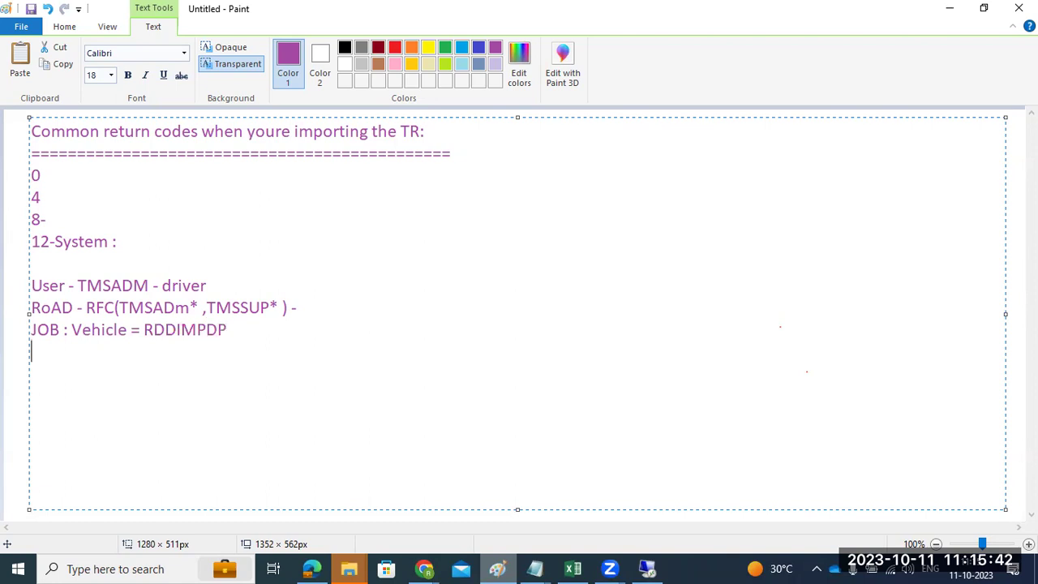
{"action": "type", "text": "FUL"}
{"action": "type", "text": "EL"}
{"action": "type", "text": "1 BTC"}
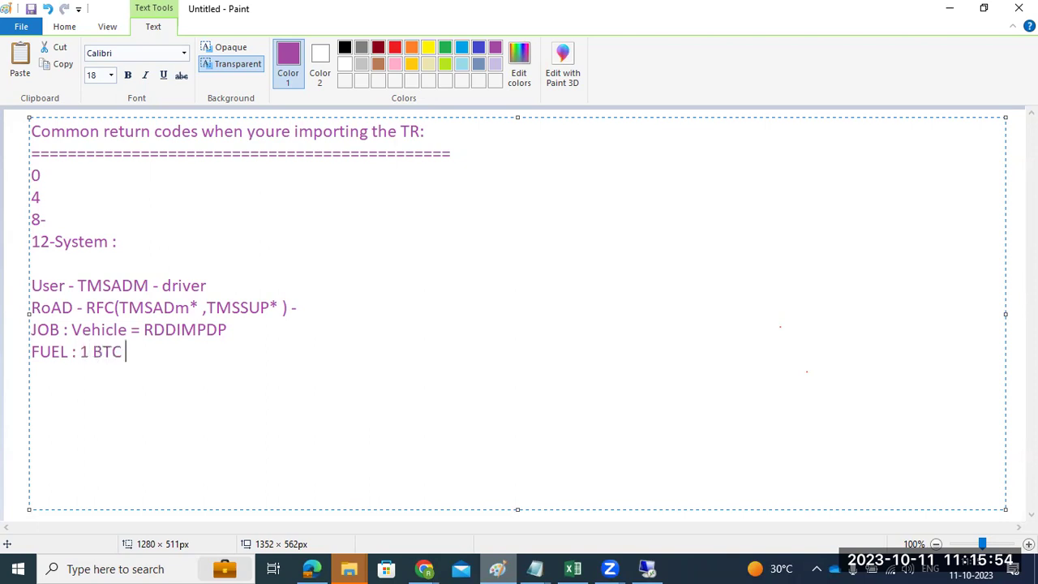